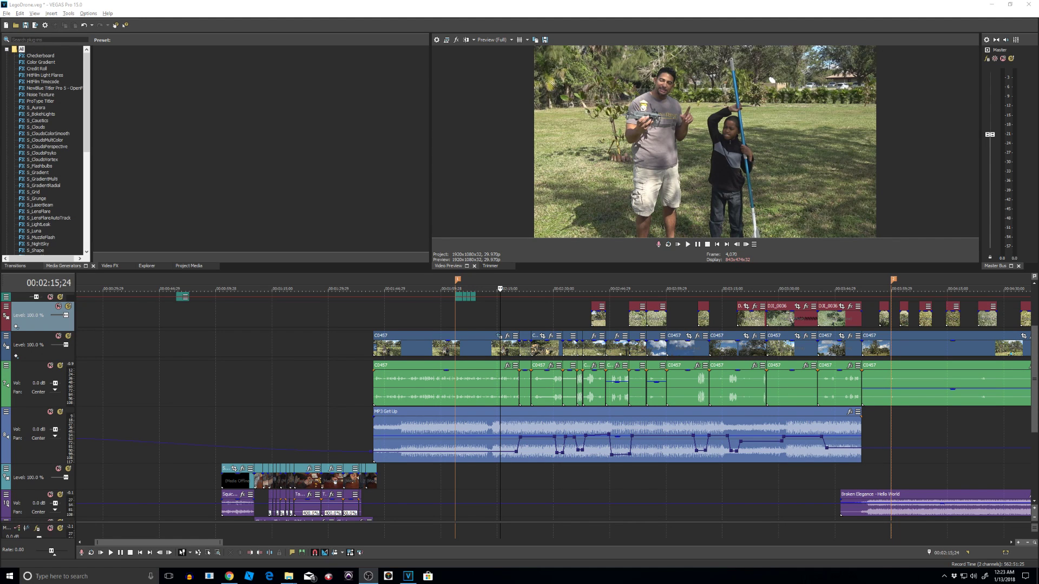
scroll(719, 386, "down", 5)
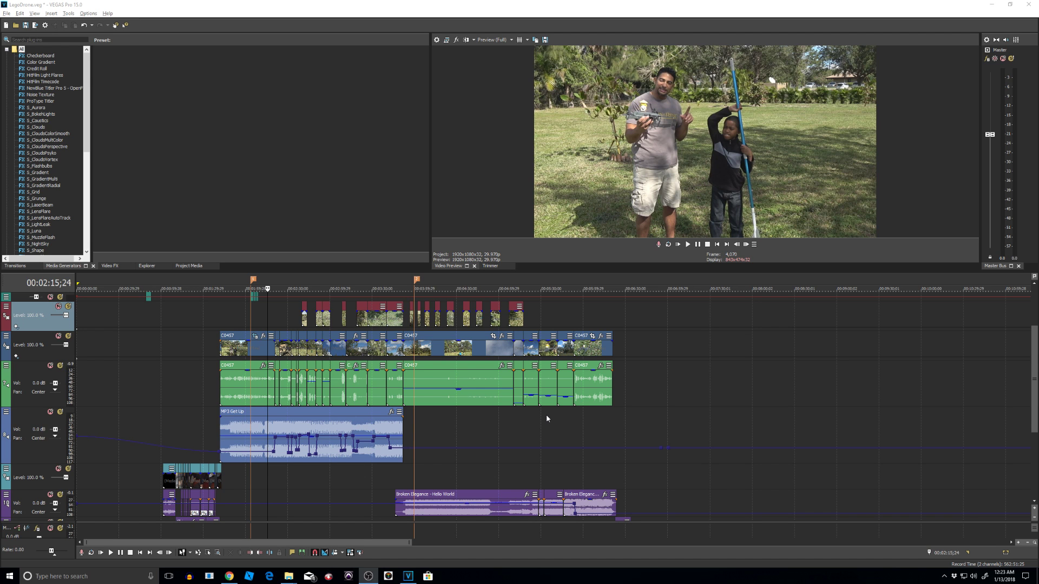
scroll(804, 494, "up", 3)
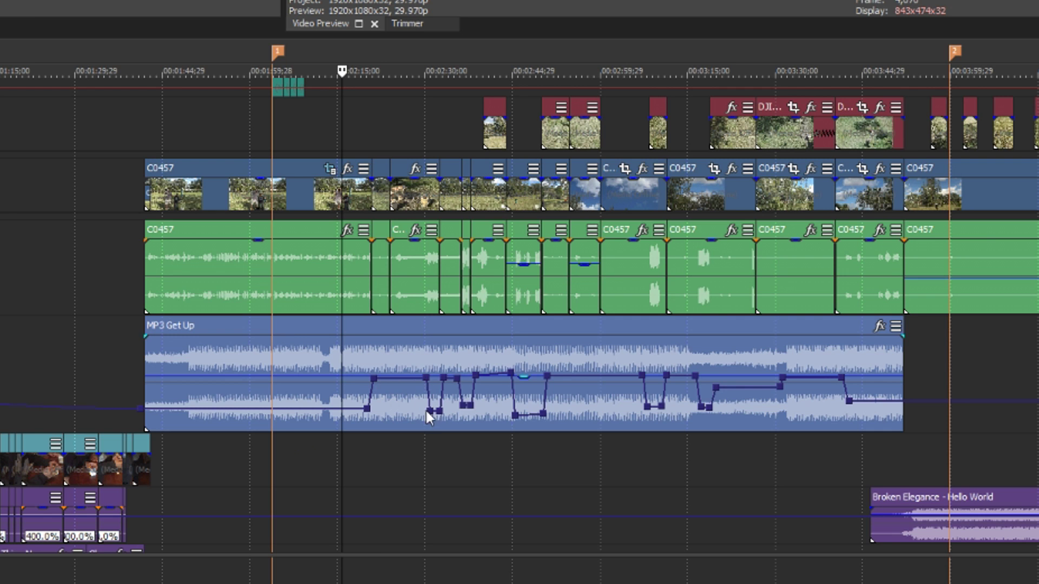
left_click(509, 377)
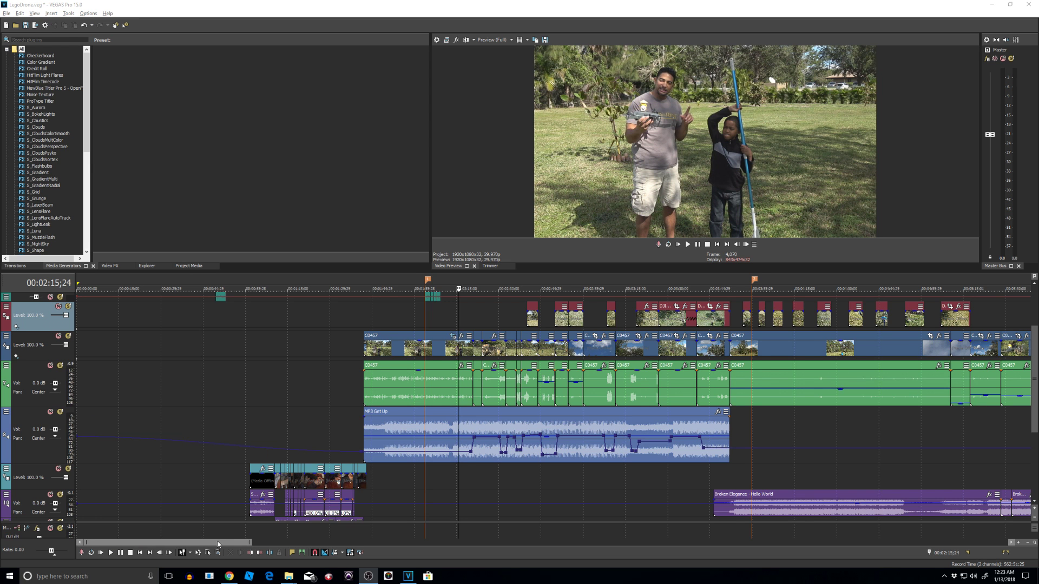
scroll(259, 532, "down", 5)
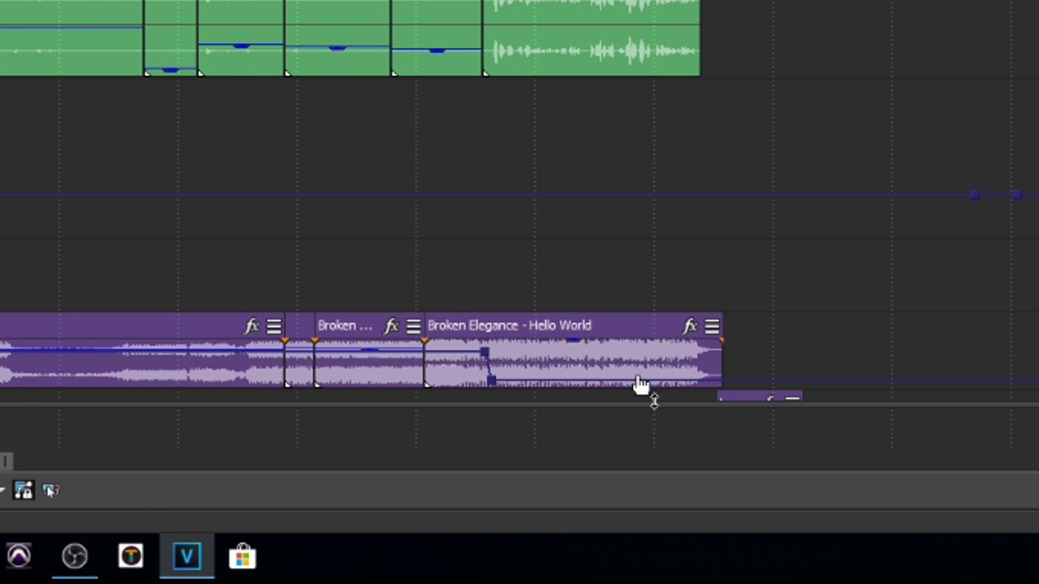
key("space")
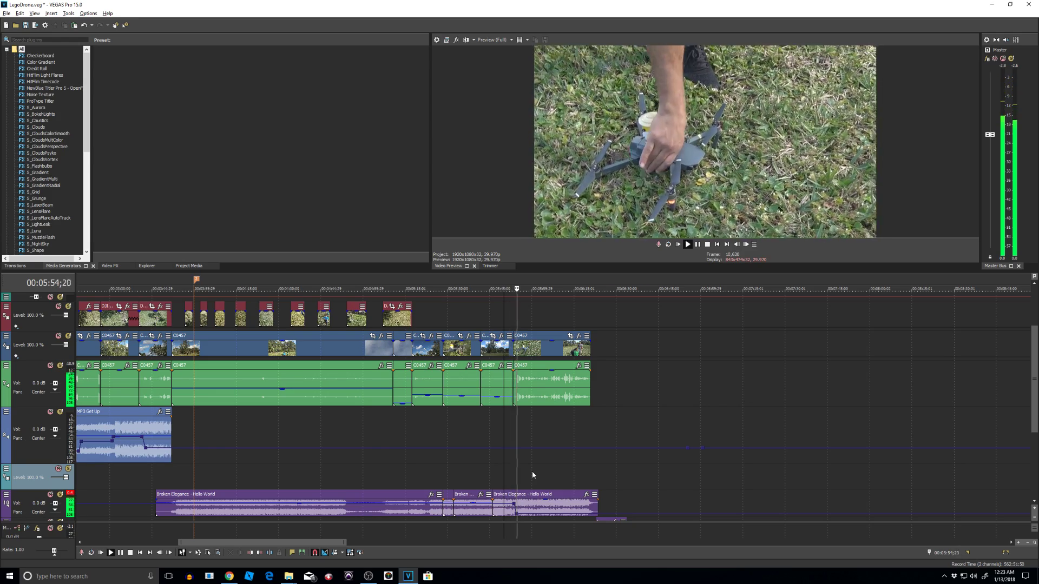
scroll(525, 465, "up", 2)
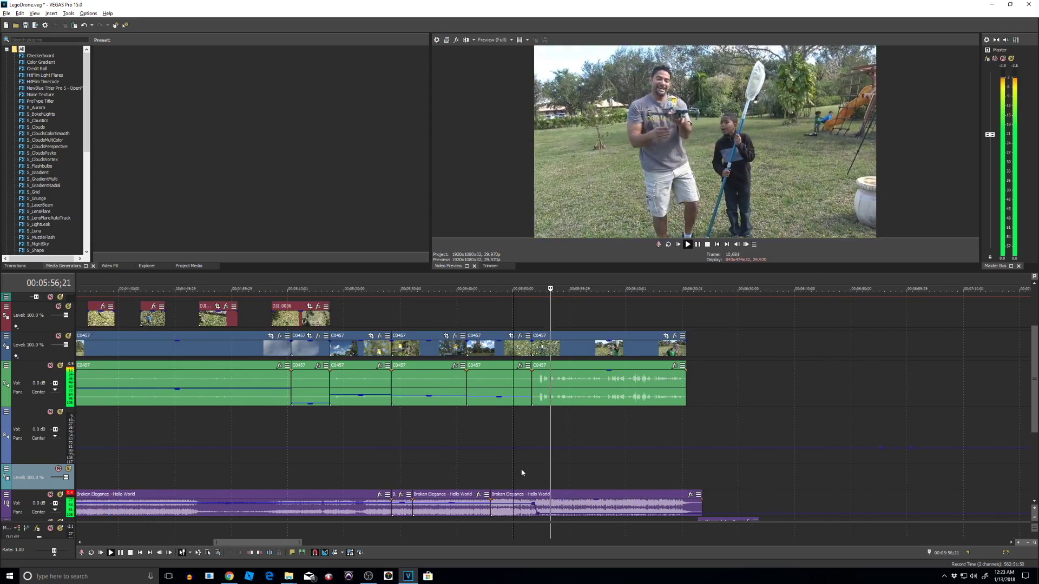
key("space")
left_click(521, 462)
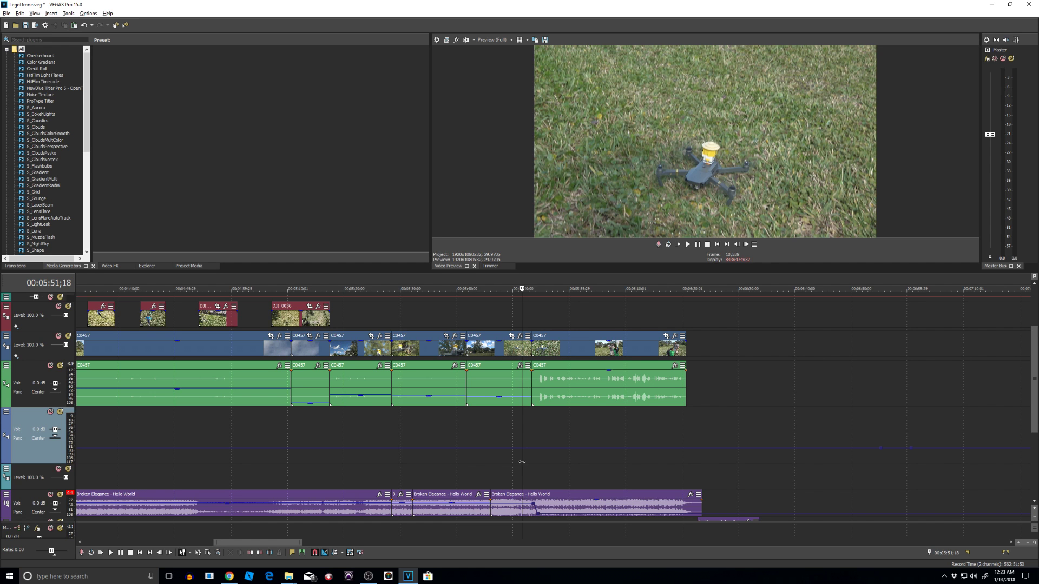
scroll(186, 448, "down", 3)
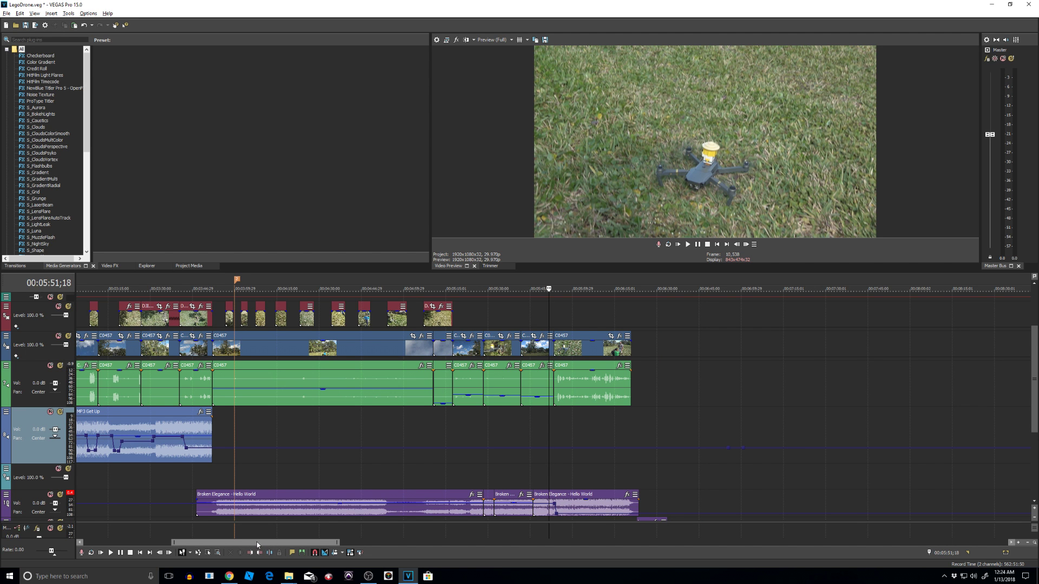
scroll(238, 542, "up", 3)
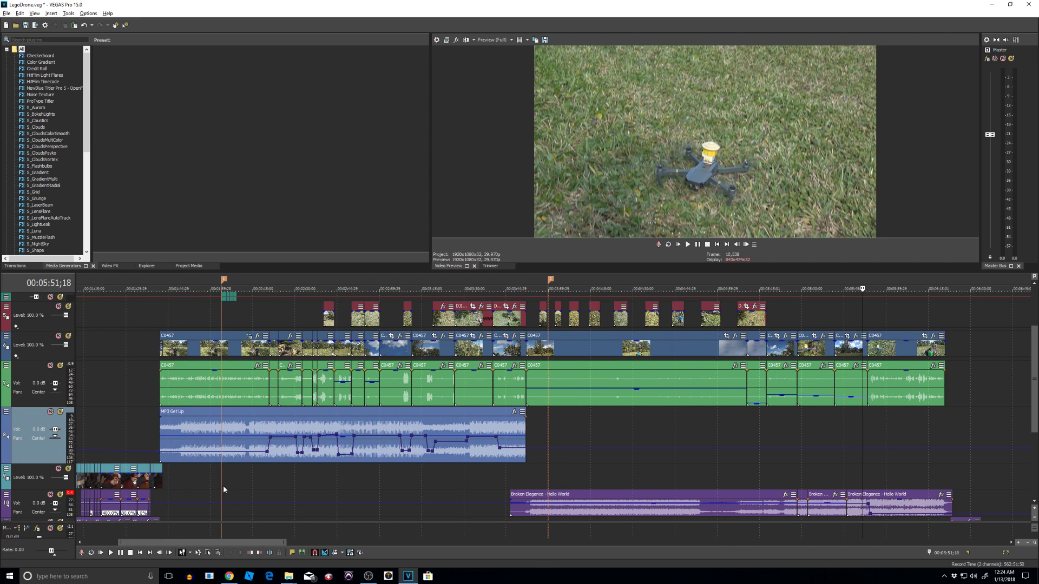
left_click_drag(289, 542, 218, 541)
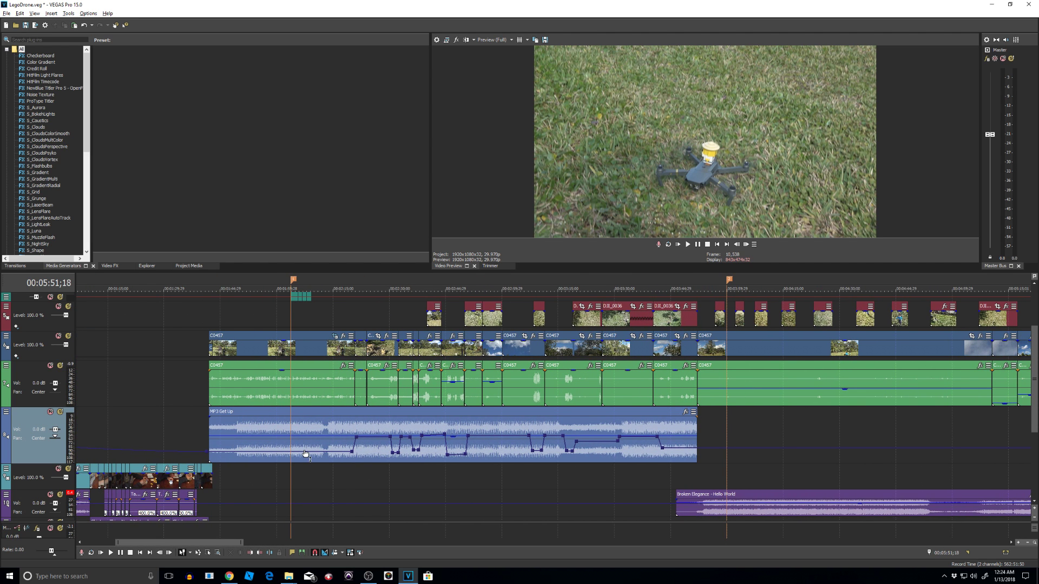
scroll(412, 454, "up", 2)
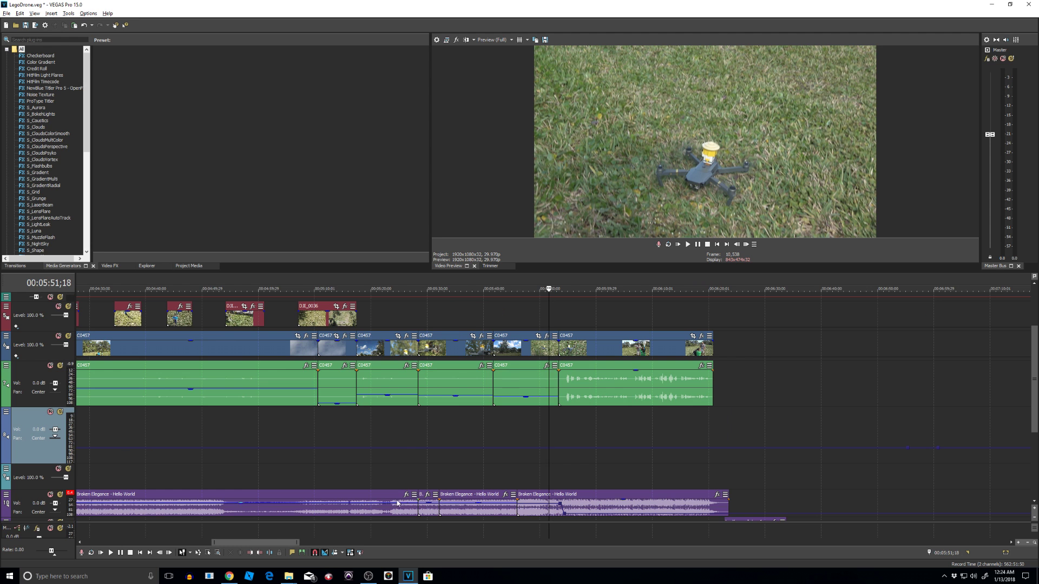
left_click_drag(274, 536, 186, 537)
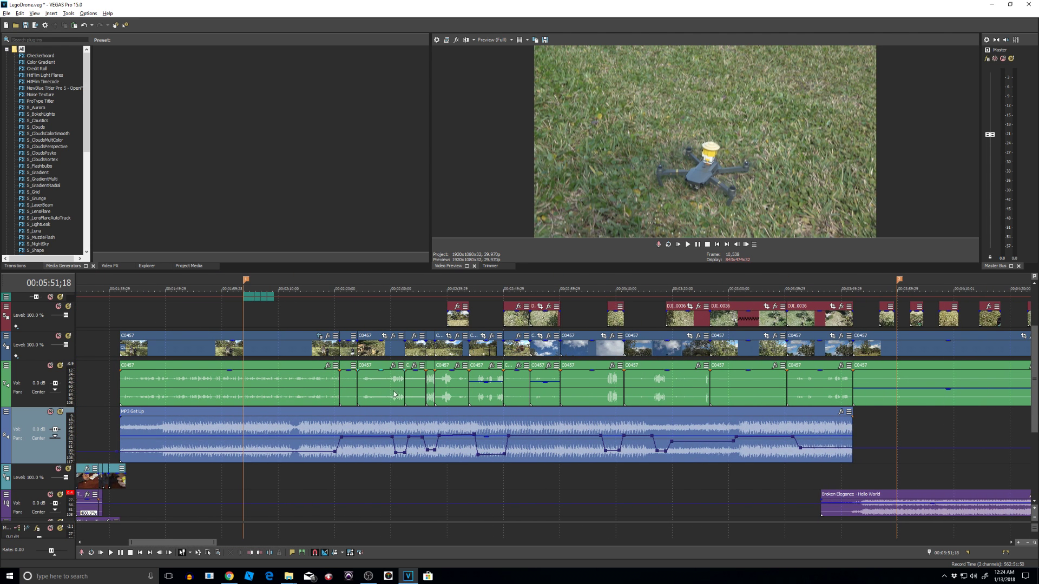
left_click(386, 419)
key("space")
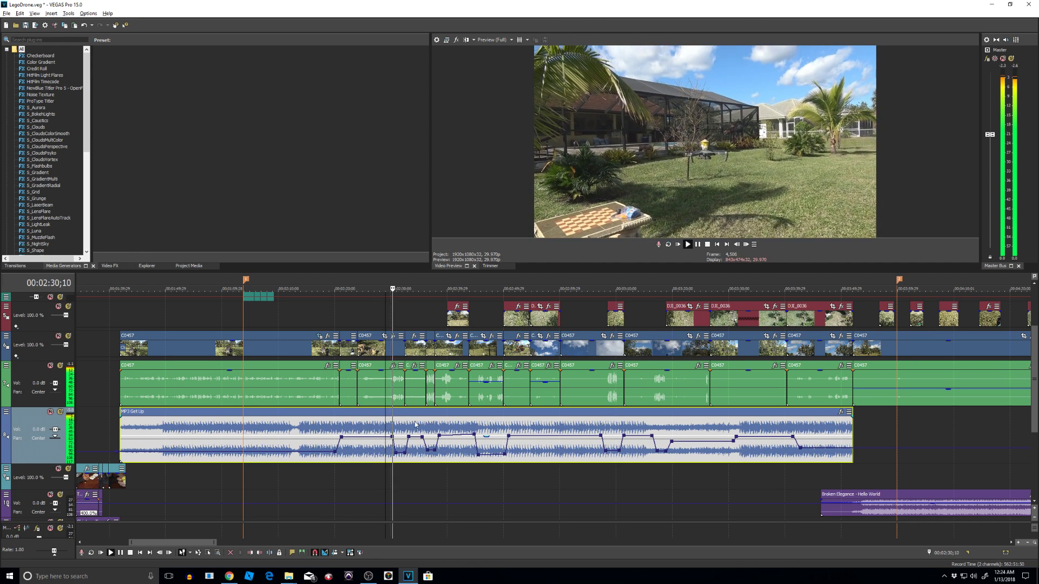
key("space")
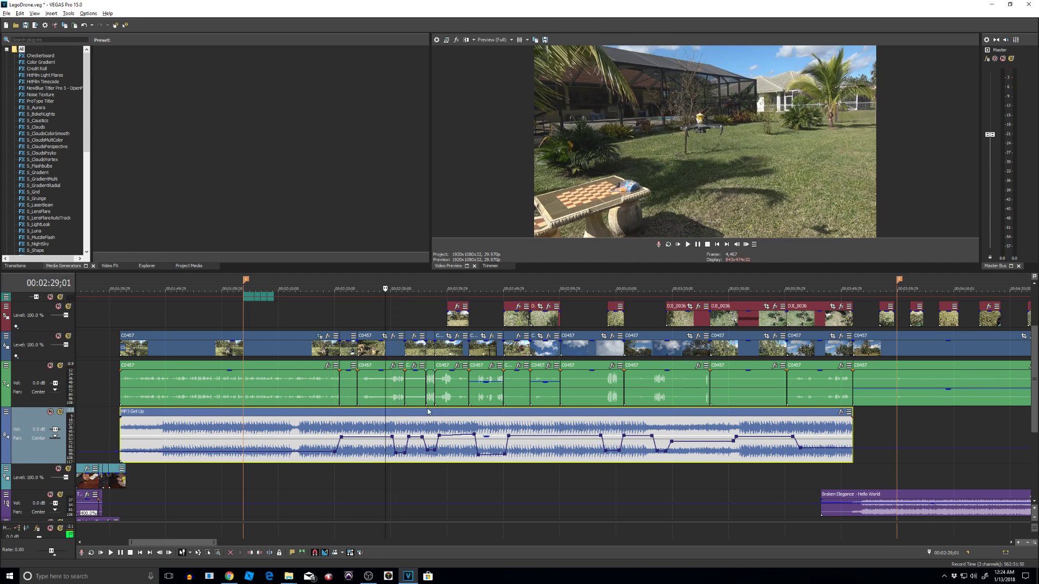
left_click(423, 415)
key("space")
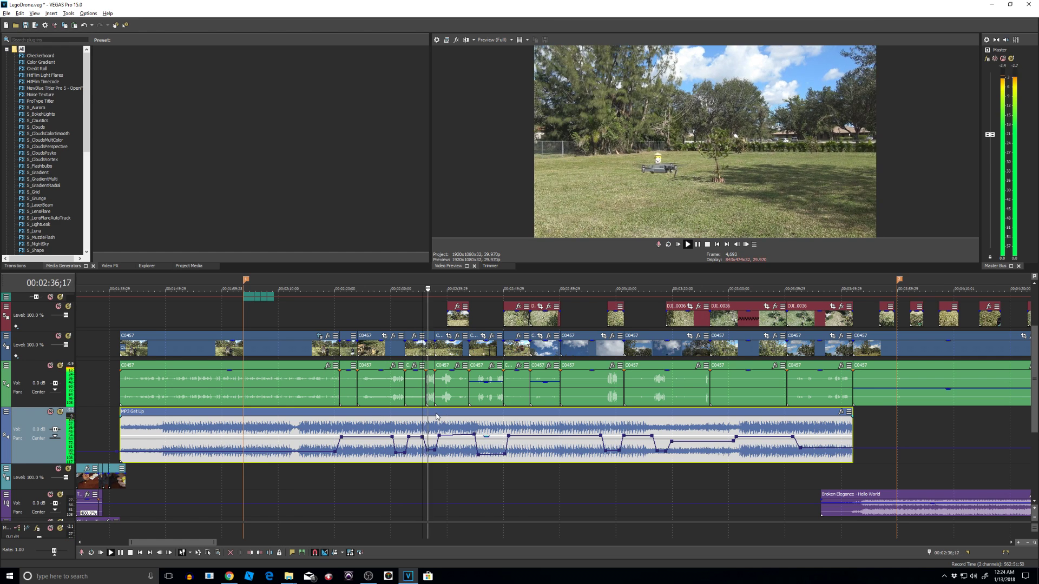
key("space")
left_click(476, 393)
key("space")
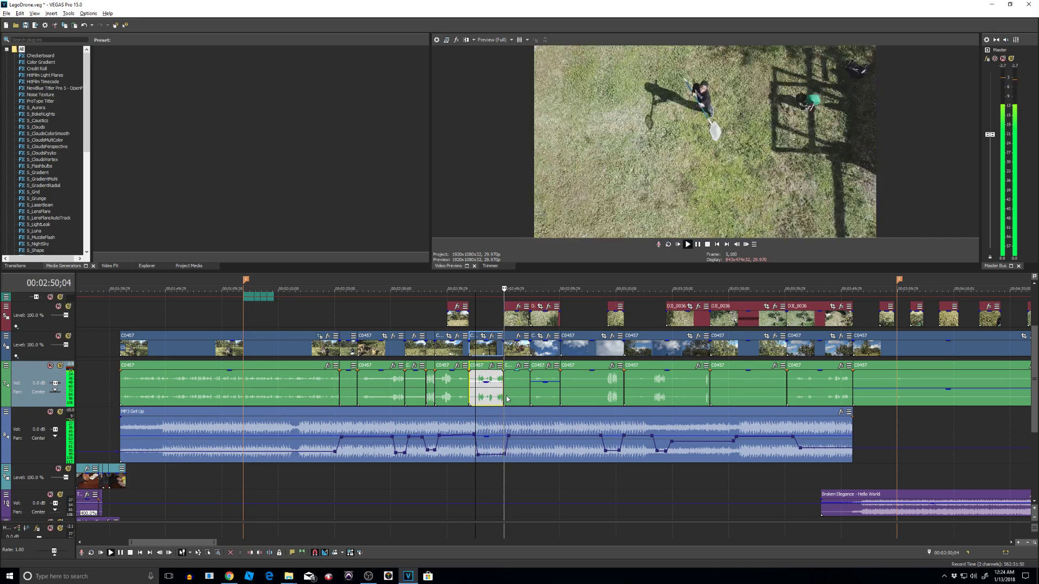
key("space")
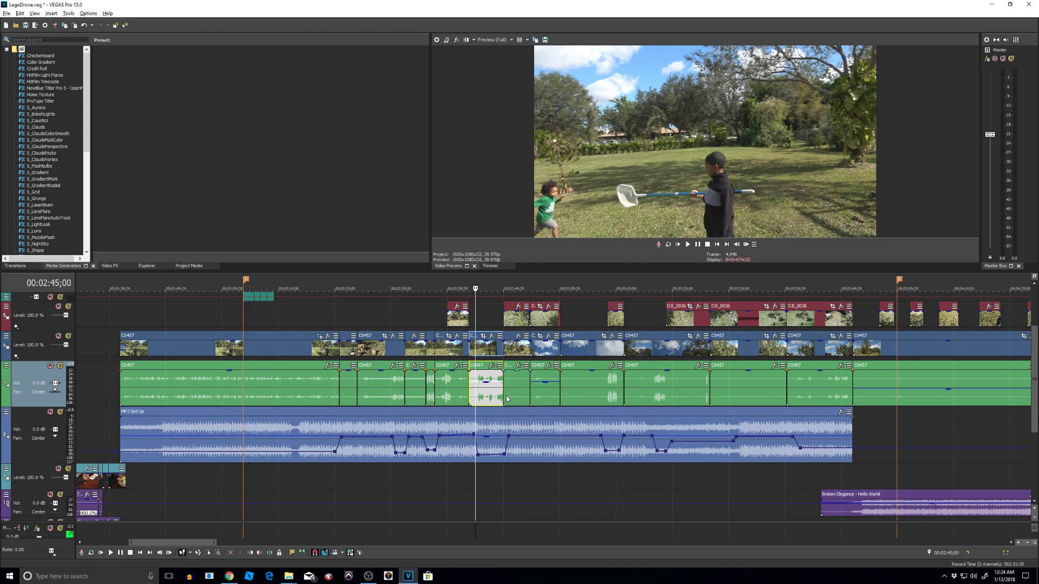
right_click(276, 454)
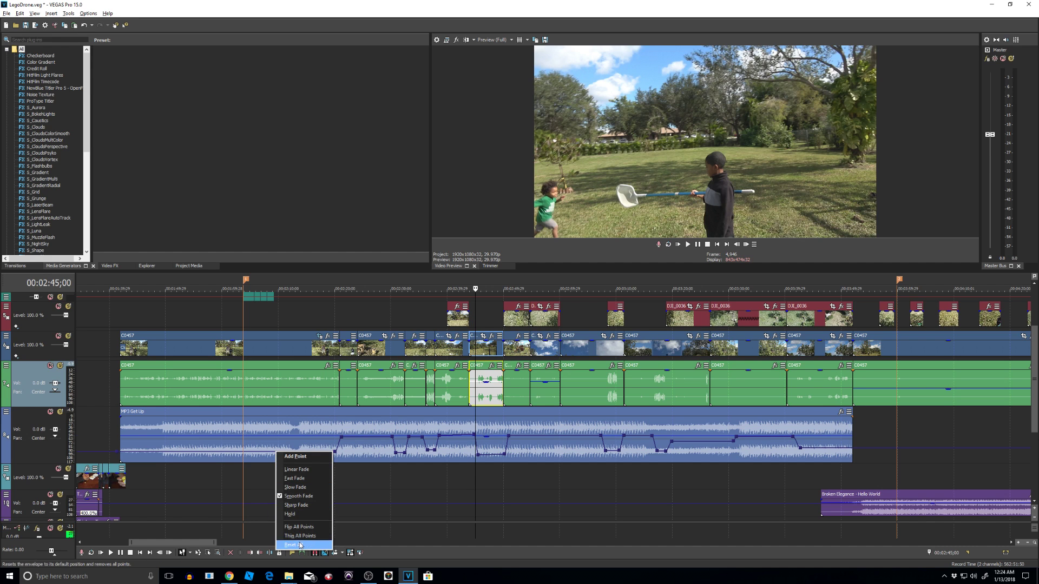
Clear all points from the Get Up music volume envelope and play the now flat music
left_click(300, 545)
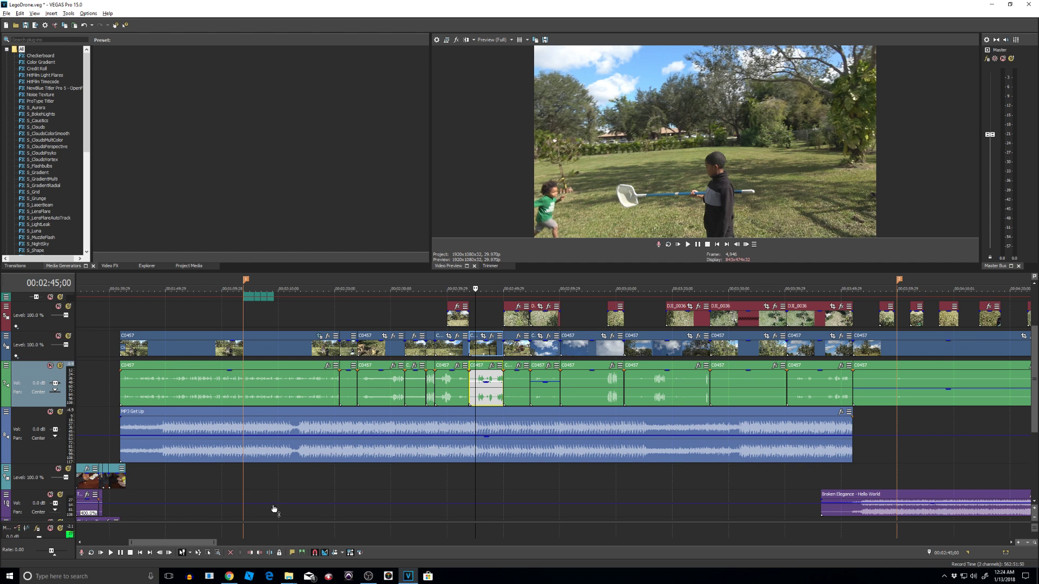
left_click(295, 432)
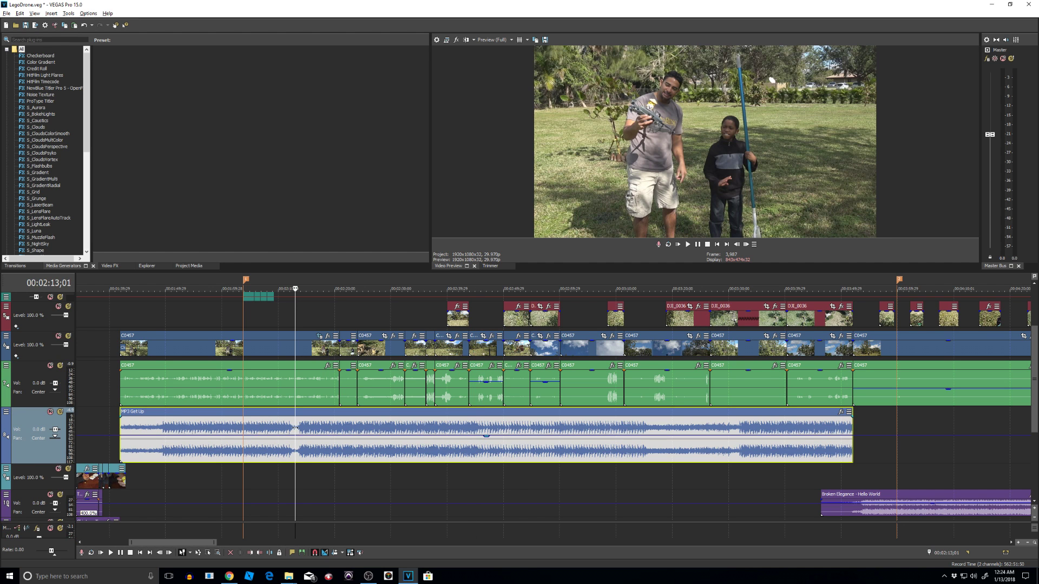
key("space")
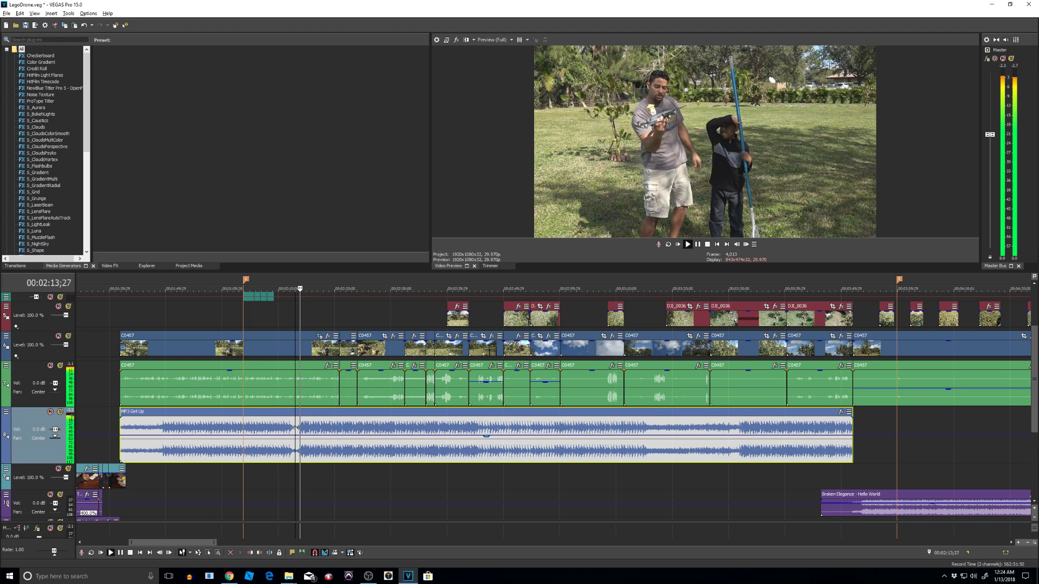
key("space")
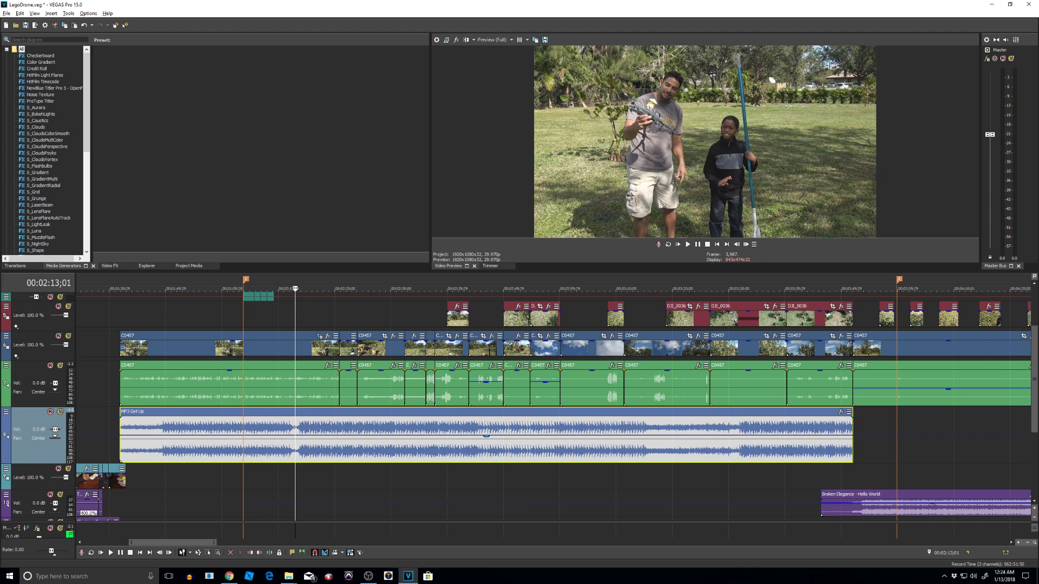
Zoom the timeline and bring up the Get Up track's volume envelope point options
scroll(385, 439, "up", 2)
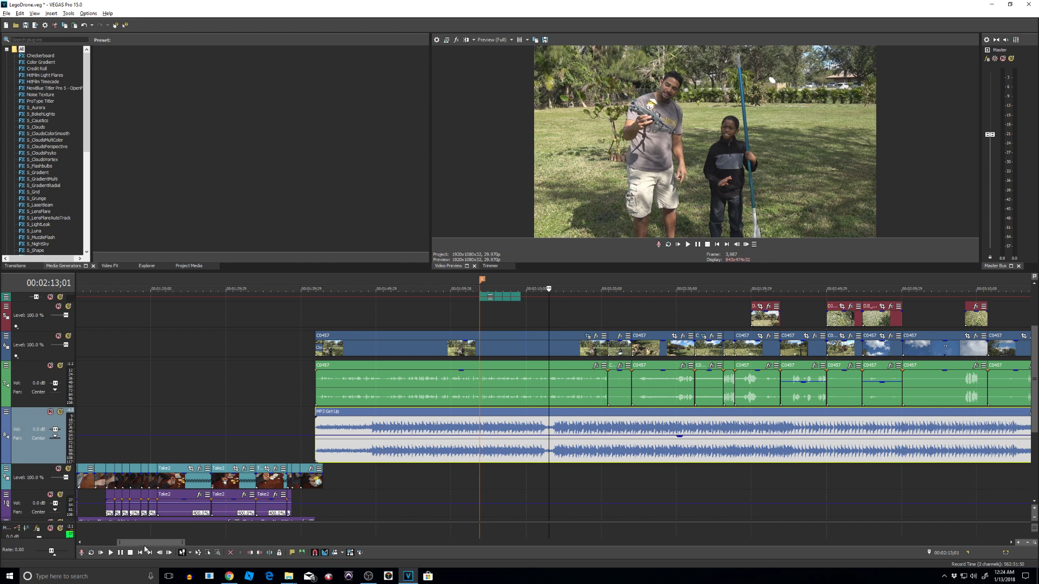
left_click_drag(145, 548, 167, 548)
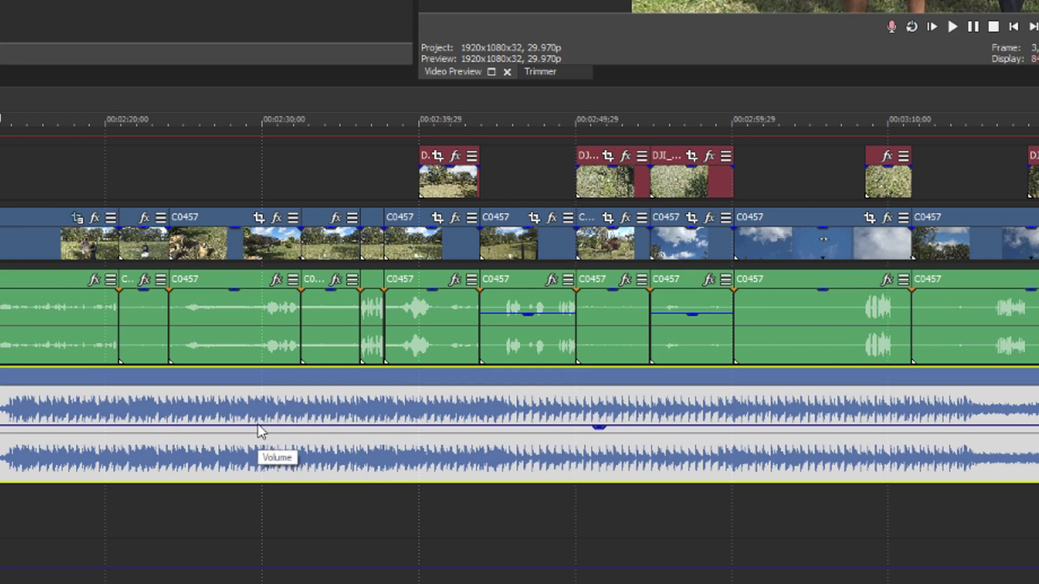
right_click(357, 435)
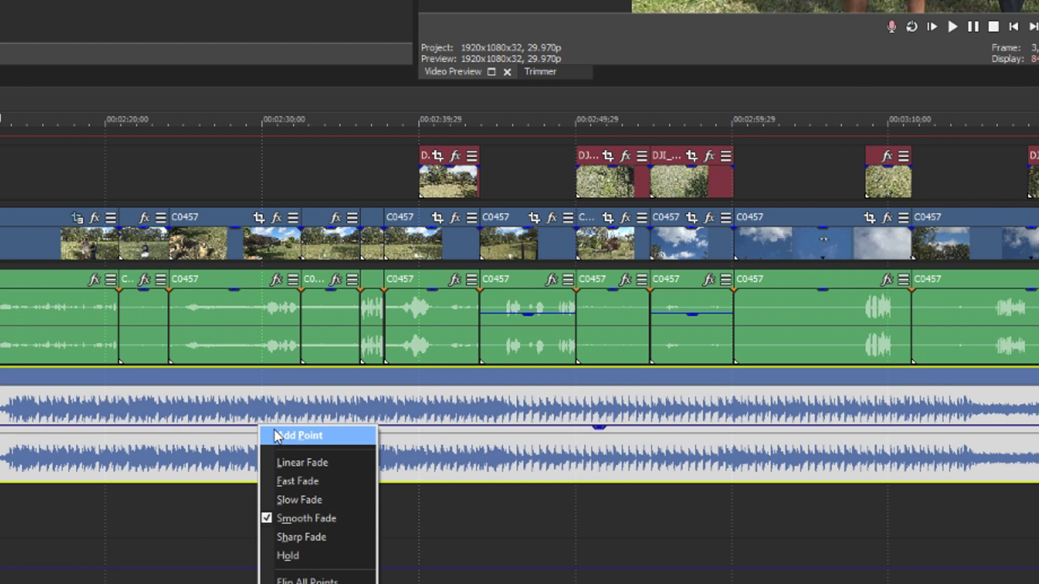
Add a Get Up volume envelope point at 2:32;10 and pull the line slightly down
left_click(300, 435)
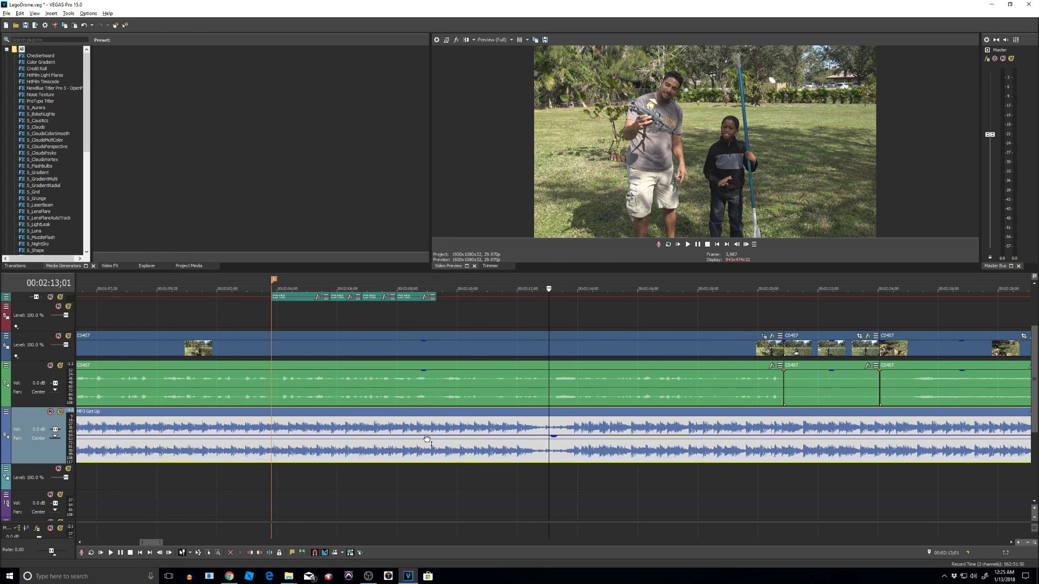
scroll(426, 438, "down", 3)
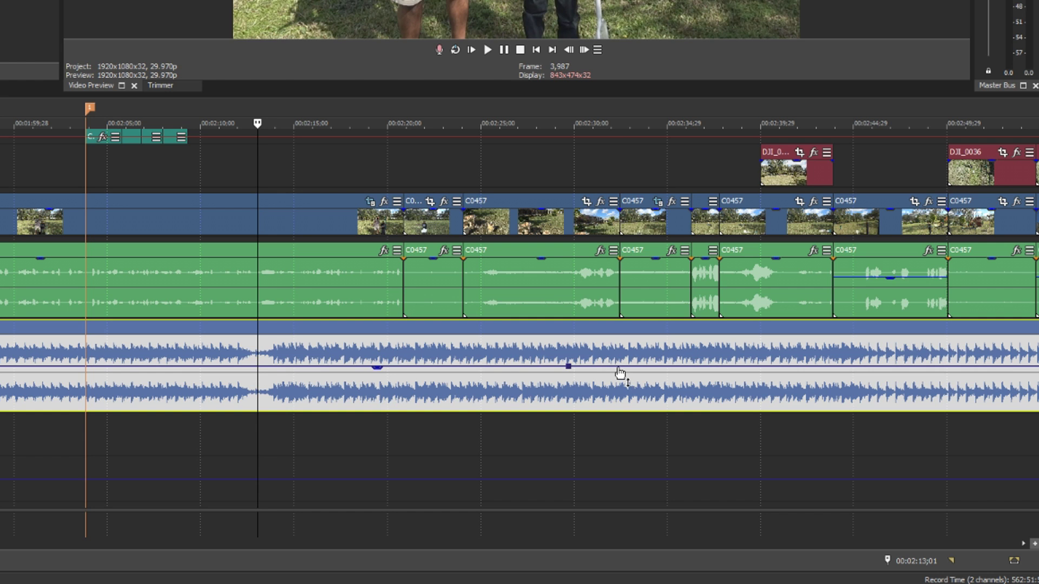
double_click(619, 370)
scroll(625, 392, "up", 3)
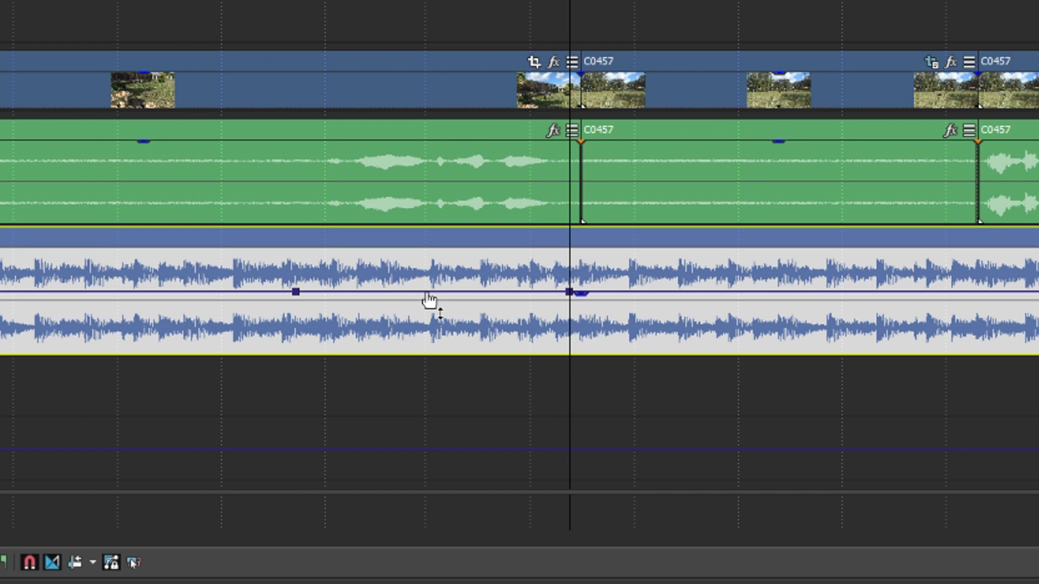
left_click_drag(429, 299, 430, 302)
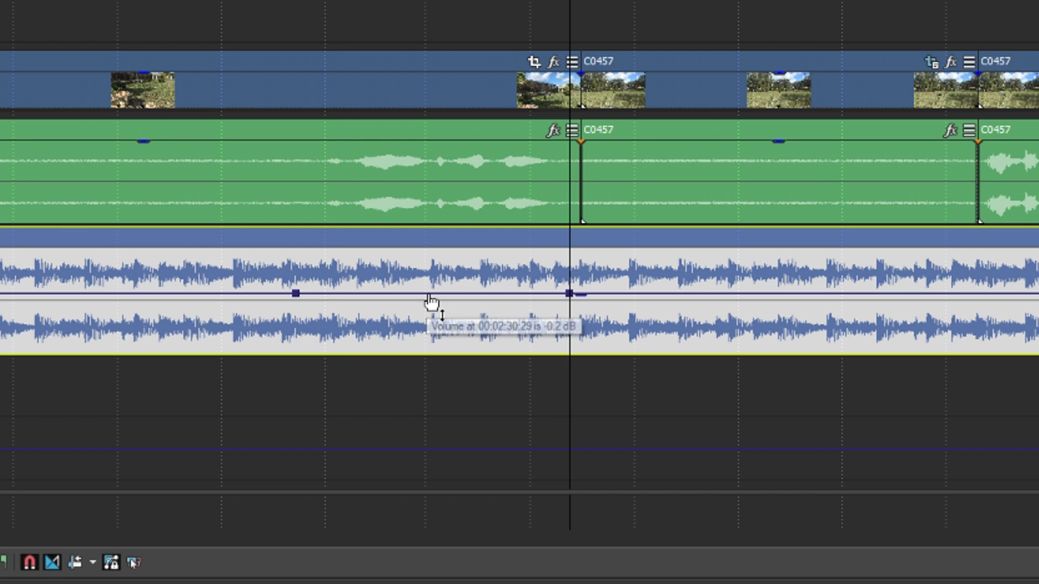
Dip the music between new points around 2:29–2:32, fine-tuning their timing and levels to about 0.7 dB
double_click(327, 294)
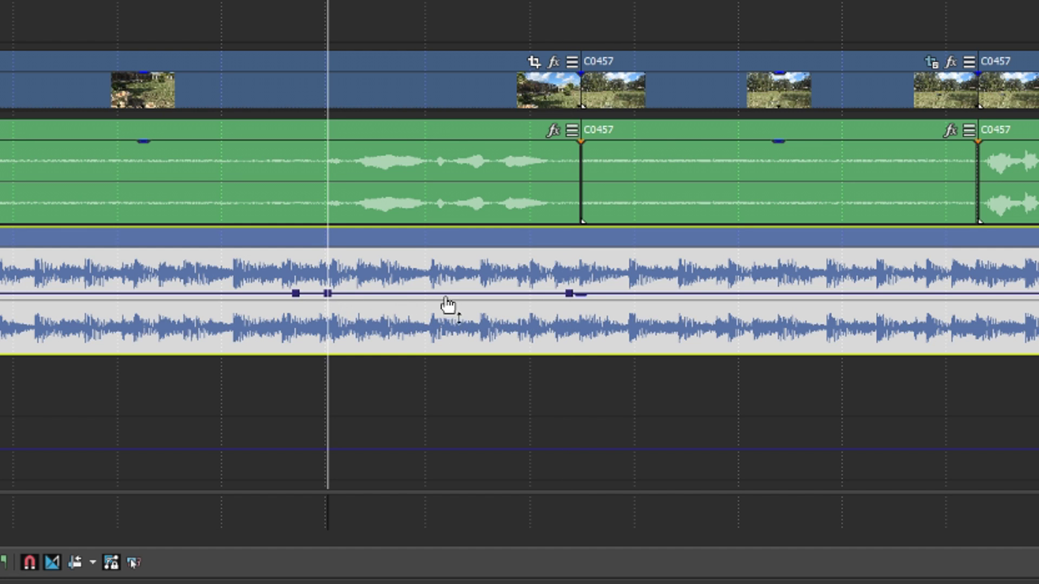
double_click(506, 294)
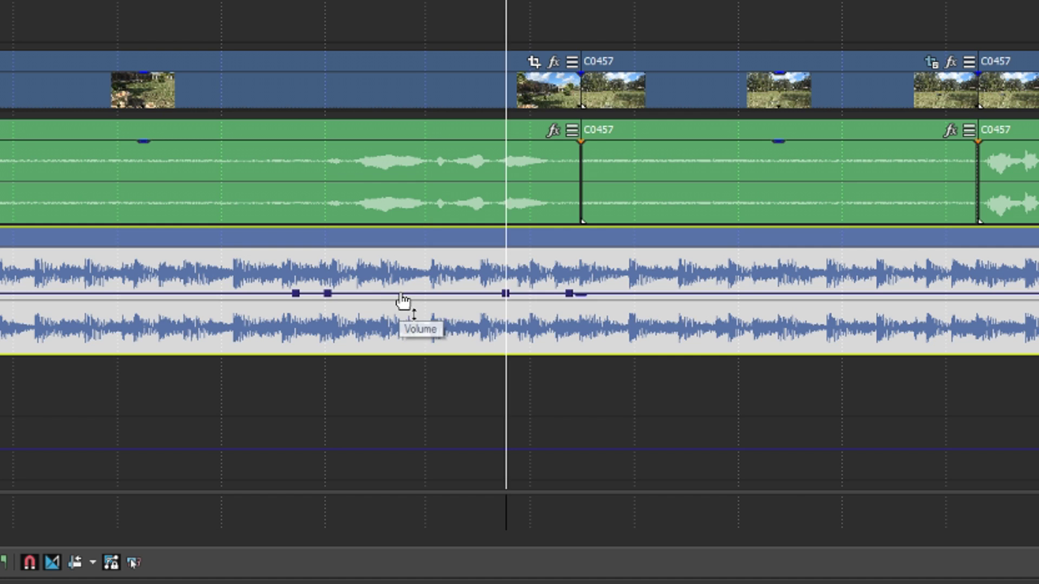
left_click_drag(403, 302, 419, 346)
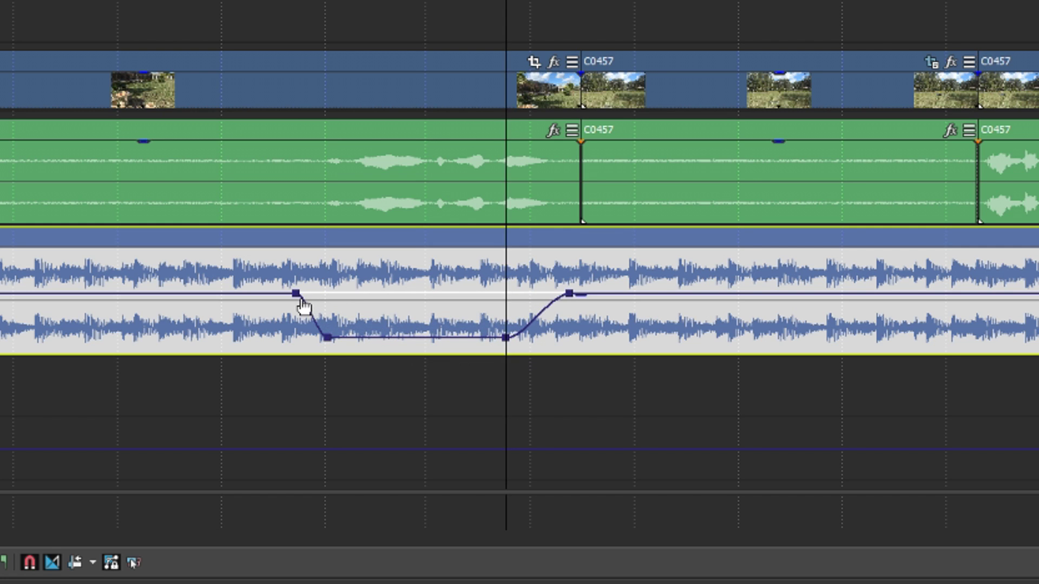
left_click_drag(296, 295, 282, 293)
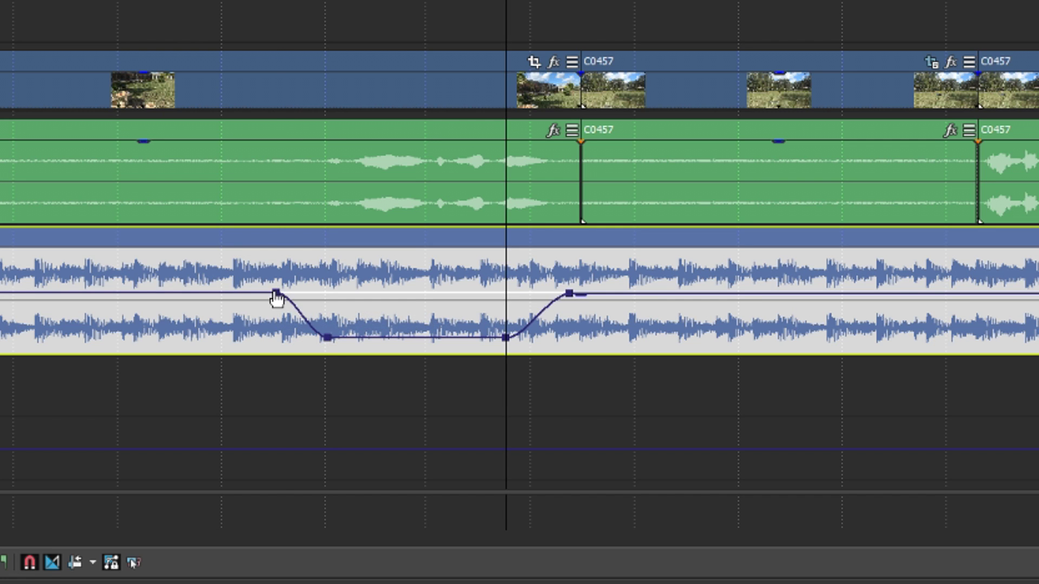
left_click(276, 295)
mouse_move(276, 295)
left_mouse_down()
mouse_move(310, 301)
mouse_move(288, 291)
left_mouse_up()
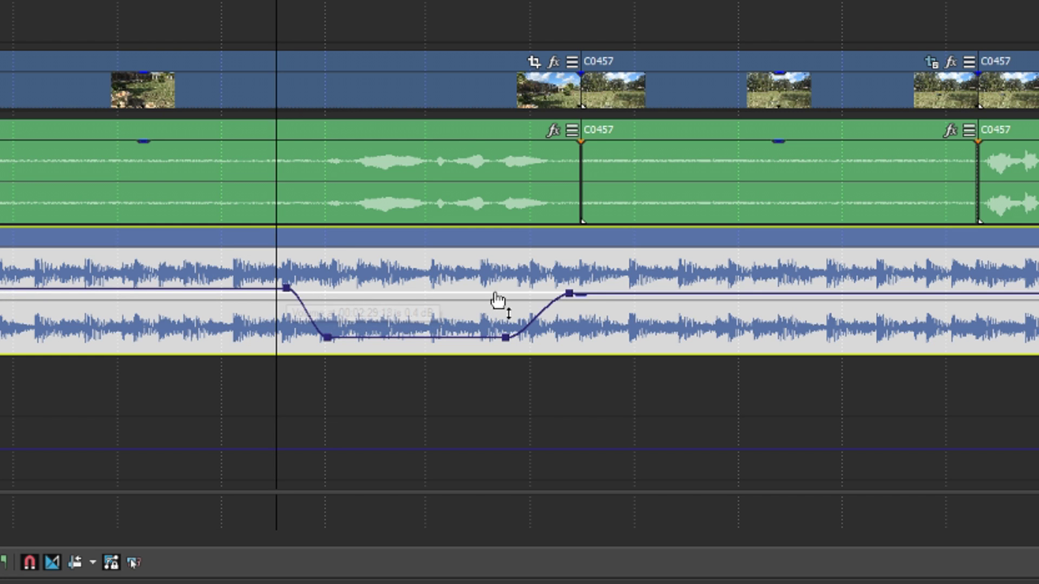
left_click_drag(570, 295, 571, 292)
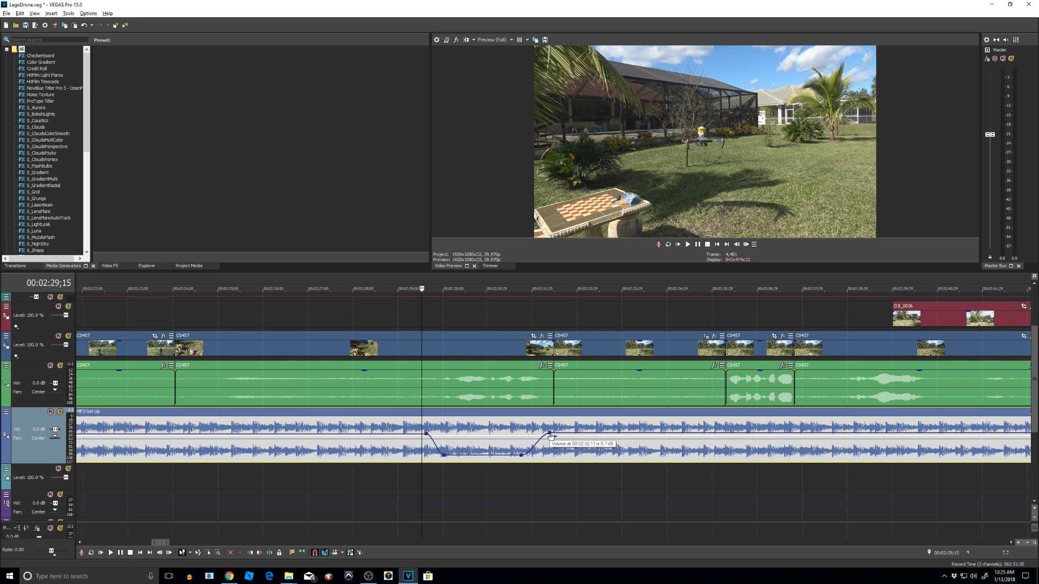
Play back the ducked section to check it, then add an envelope point at 2:38;07
left_click(406, 437)
key("space")
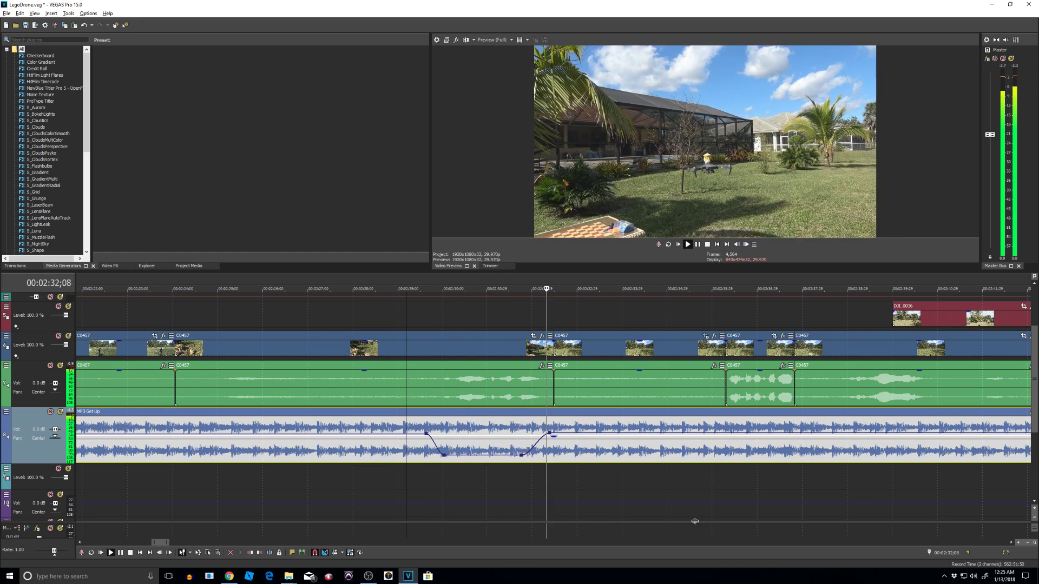
key("space")
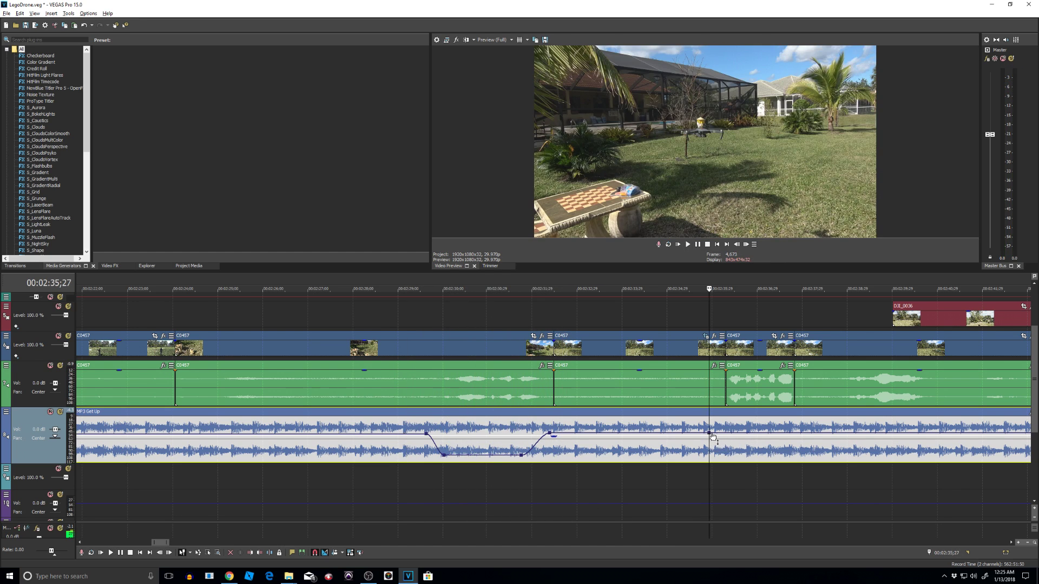
double_click(814, 433)
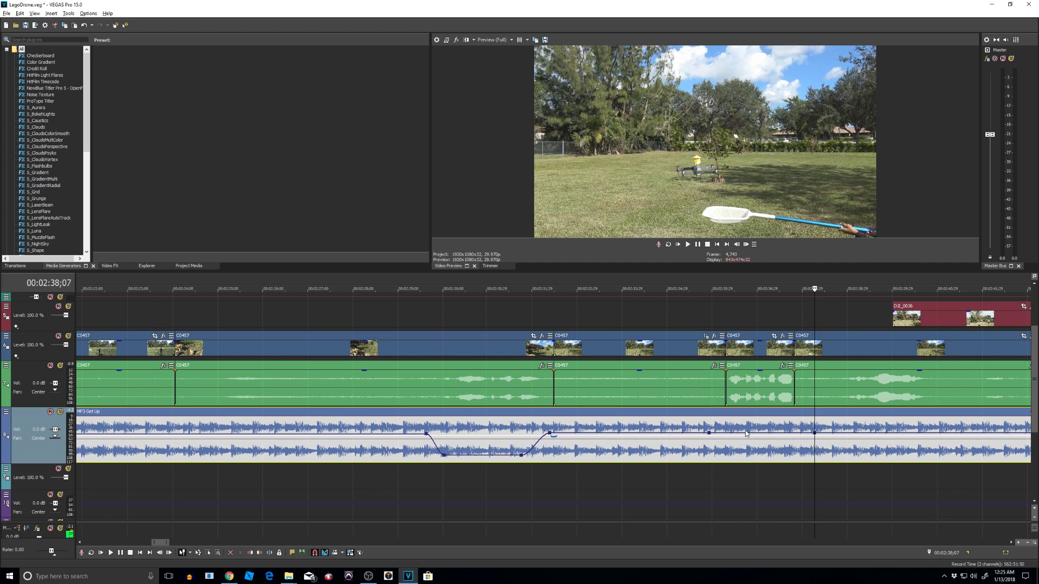
Add volume envelope points at 2:36;02 and 2:37;25, then play the section to hear the music
double_click(718, 434)
double_click(797, 435)
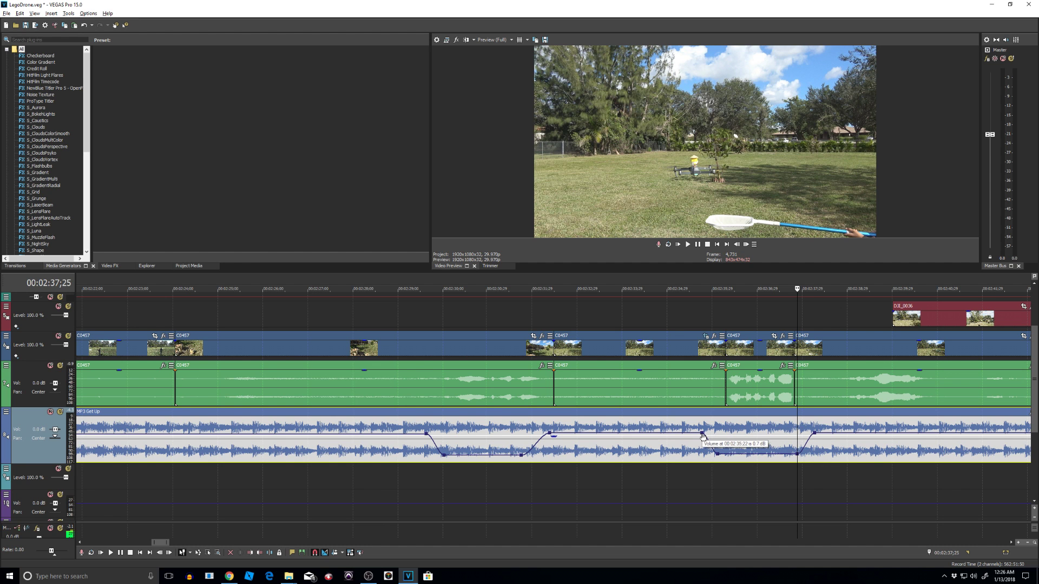
key("space")
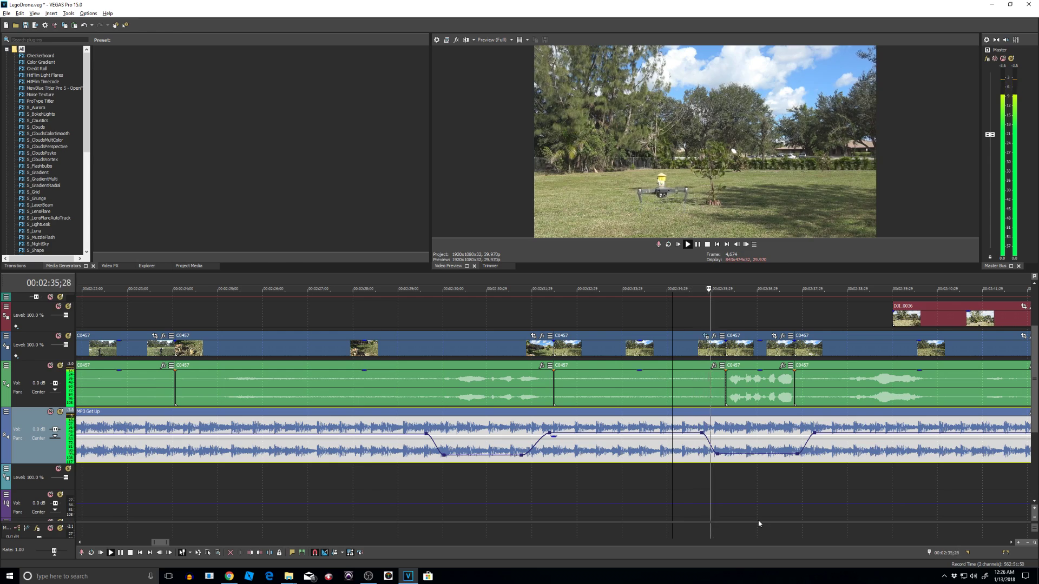
scroll(758, 524, "down", 3)
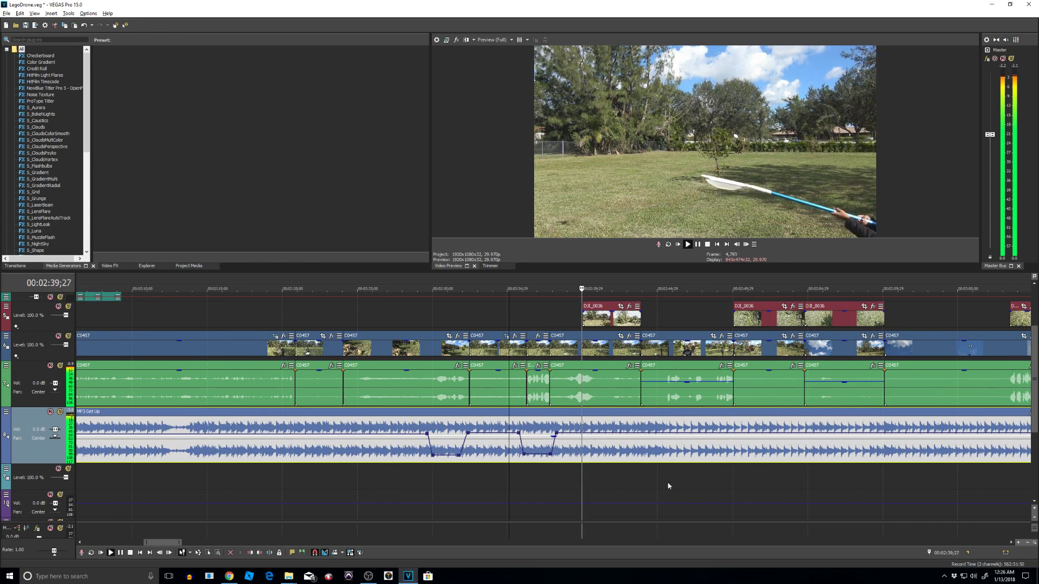
key("space")
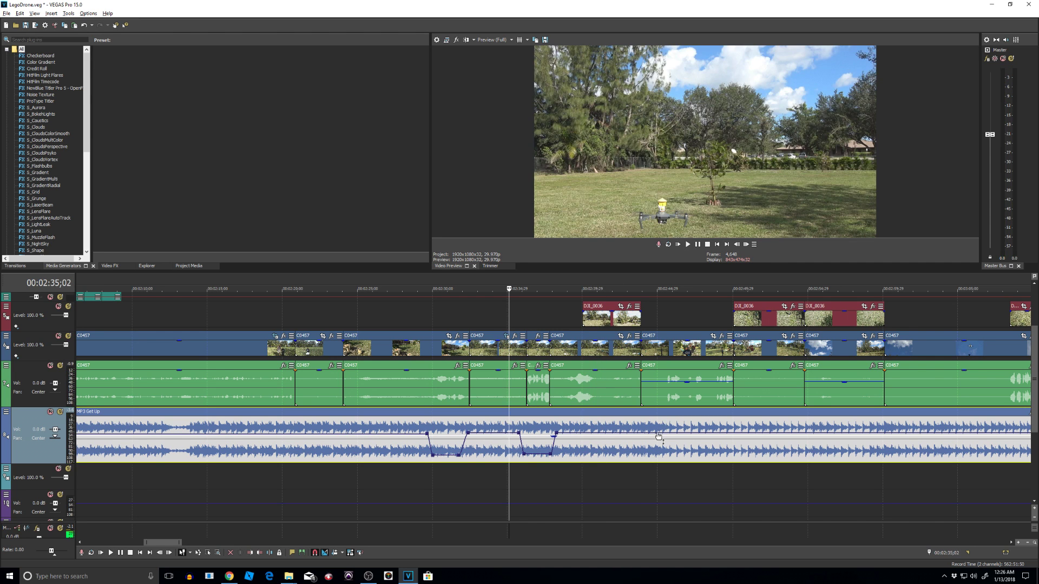
Lower the music between the new points to about -3.4 dB and play back the second dip
left_click(653, 436)
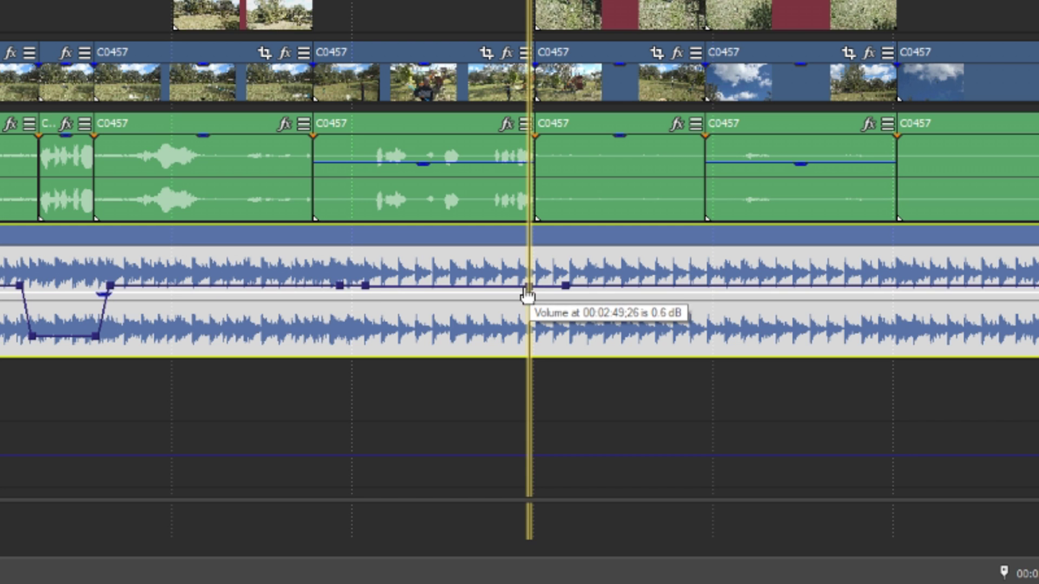
left_click_drag(447, 287, 447, 338)
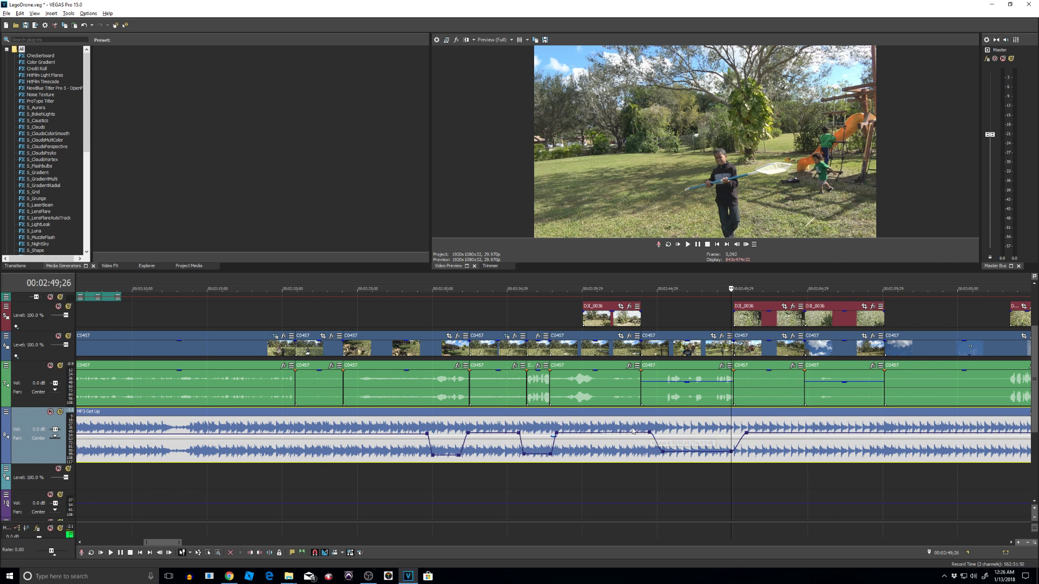
left_click(636, 431)
key("space")
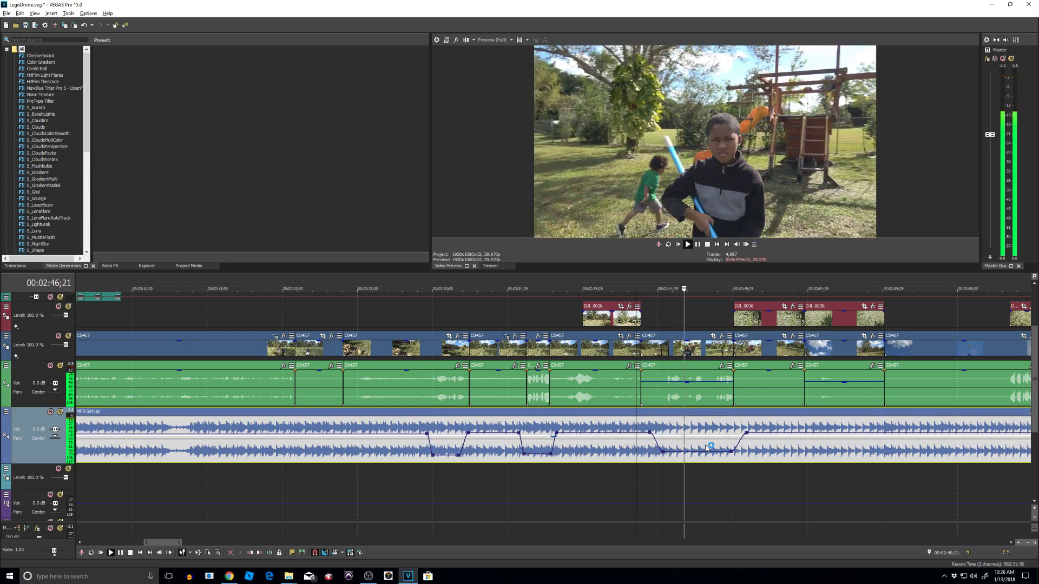
scroll(683, 464, "down", 2)
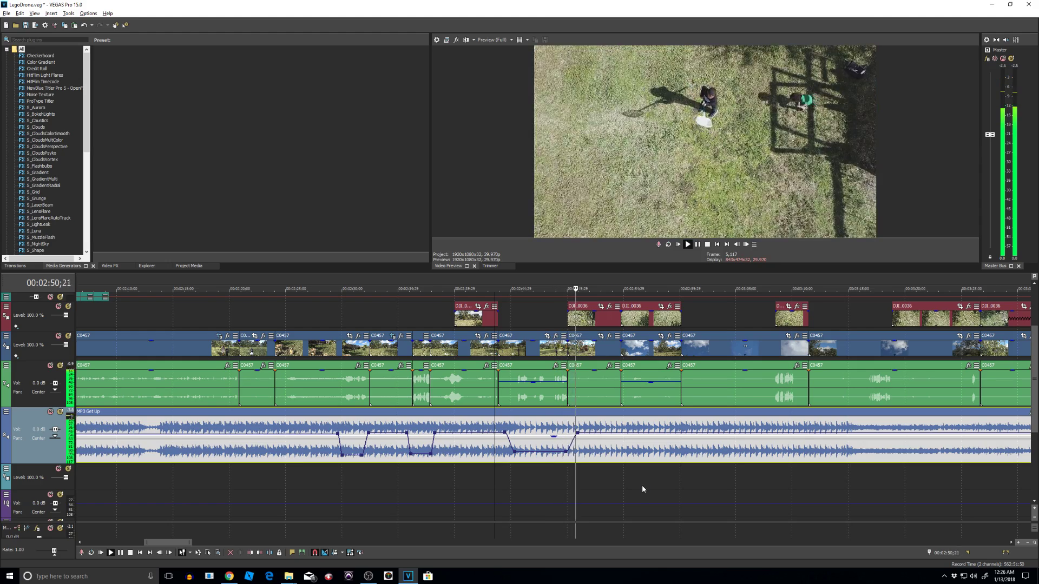
Stop playback and reset all points on the Broken Elegance - Hello World volume envelope
key("space")
scroll(606, 476, "down", 3)
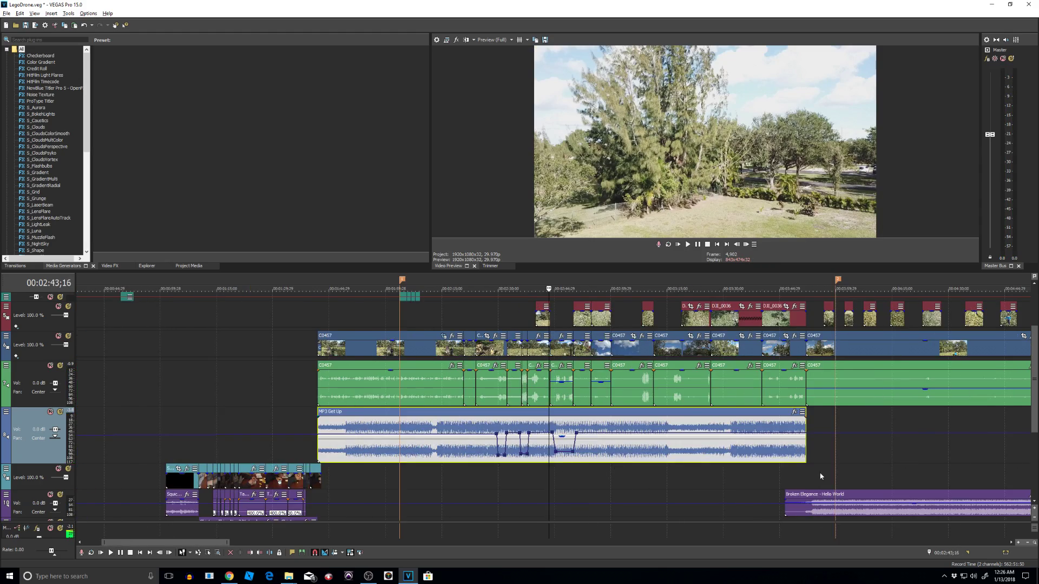
scroll(820, 476, "down", 3)
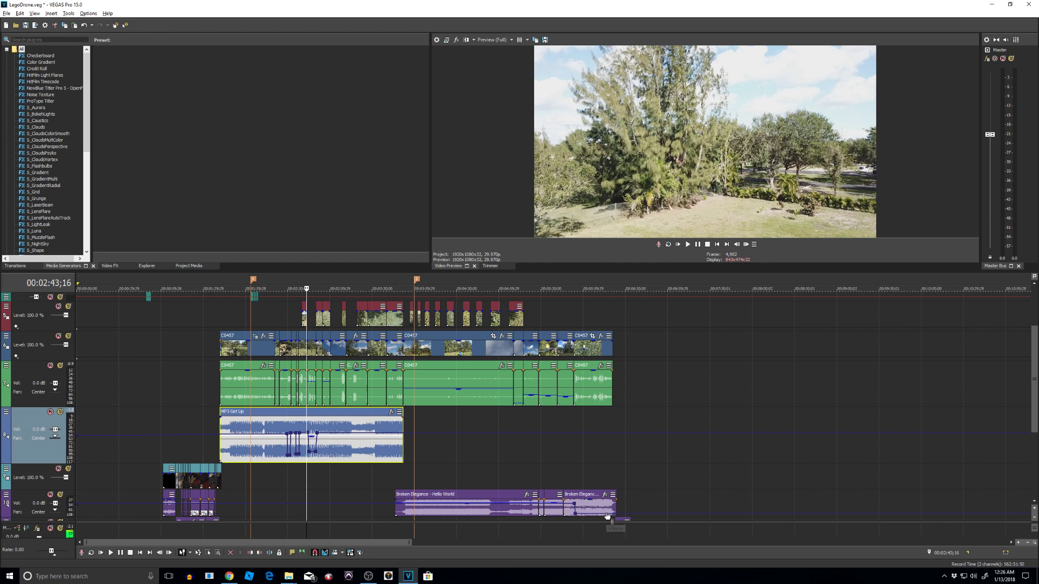
right_click(607, 516)
left_click(623, 507)
Add two volume points where dialogue starts and pull the second down to about -13.4 dB
scroll(591, 512, "up", 1)
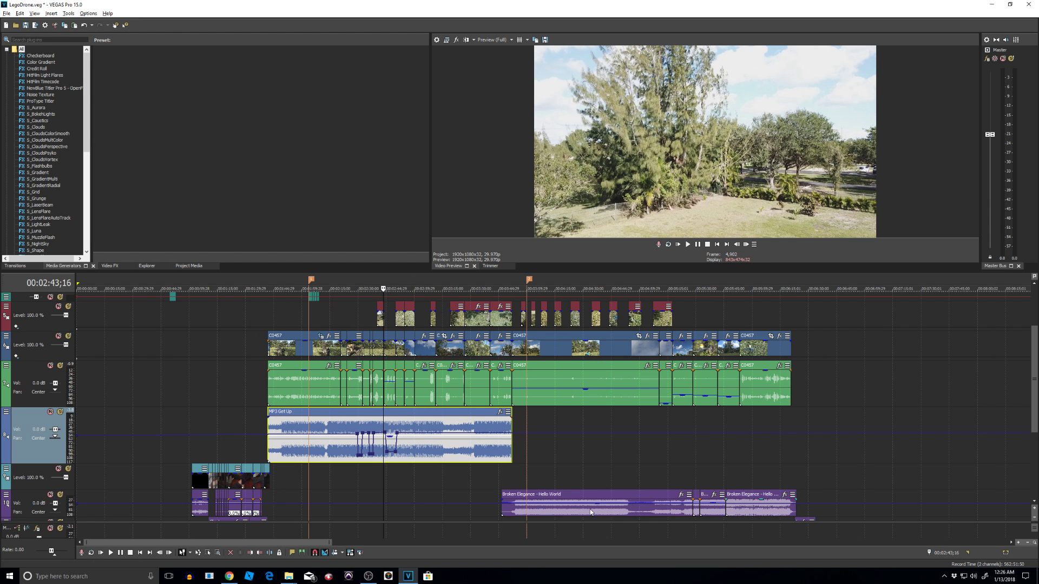
left_click(742, 418)
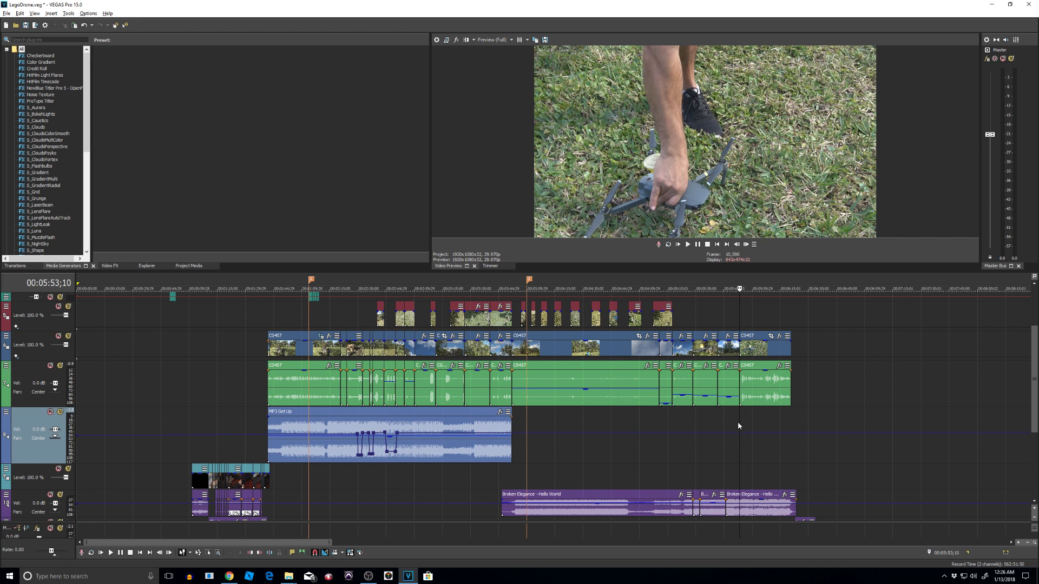
scroll(737, 421, "up", 6)
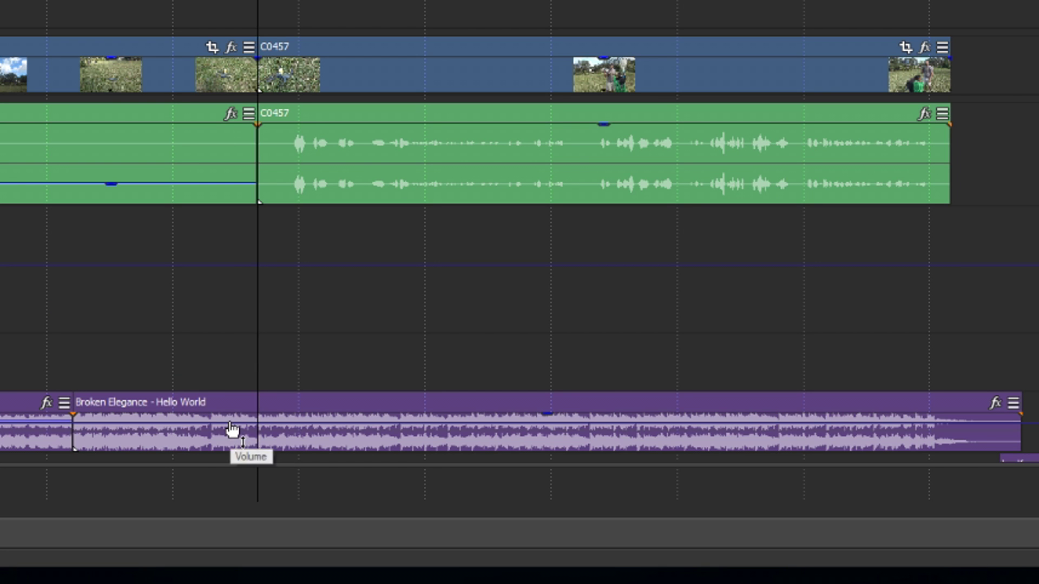
double_click(536, 504)
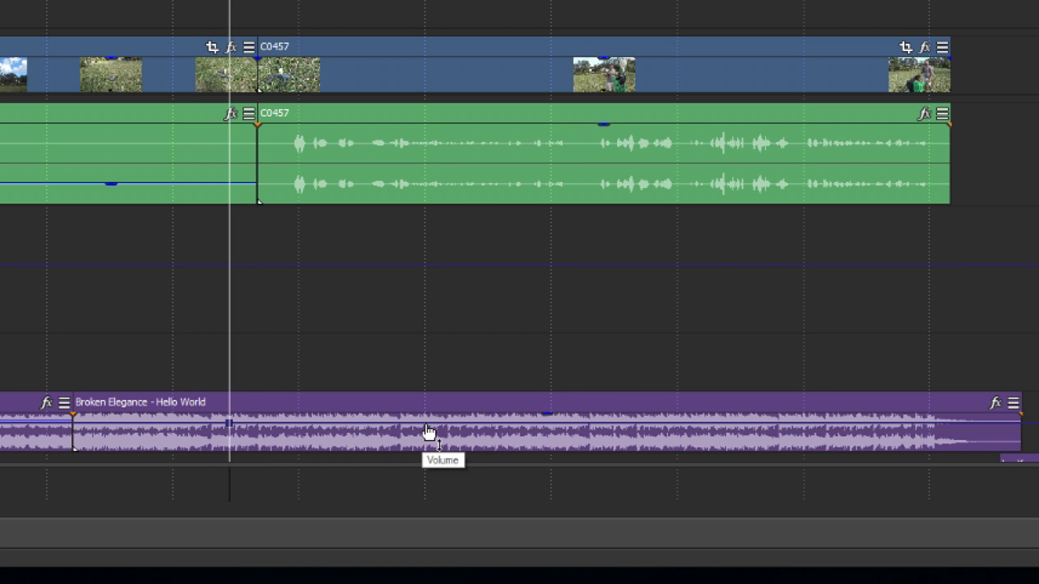
left_click_drag(431, 432, 431, 432)
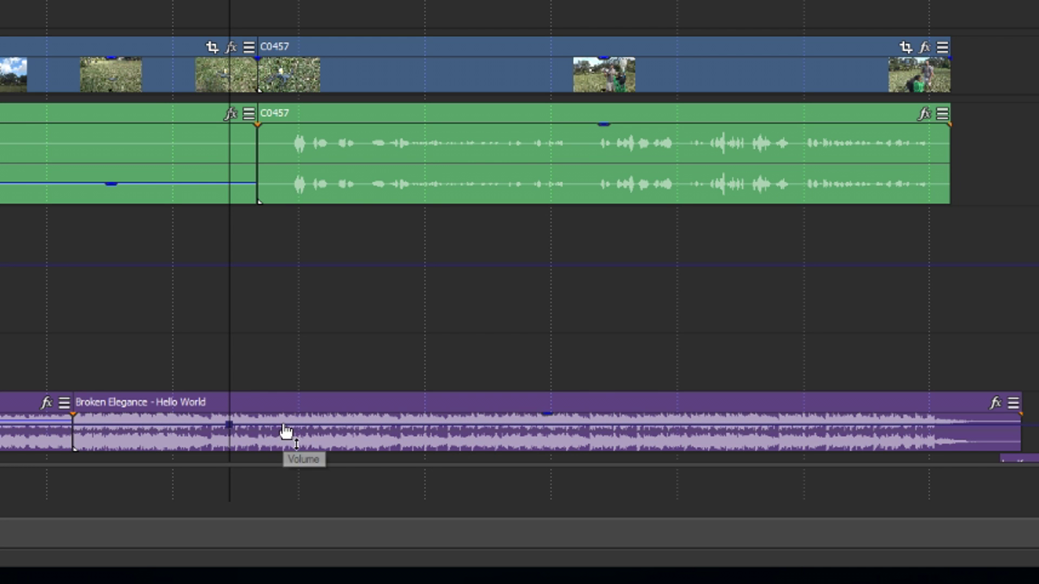
double_click(283, 431)
left_click_drag(283, 431, 298, 452)
Add envelope points near the clip's end around 6:24, ramping the volume up to about 6.0 dB
double_click(232, 425)
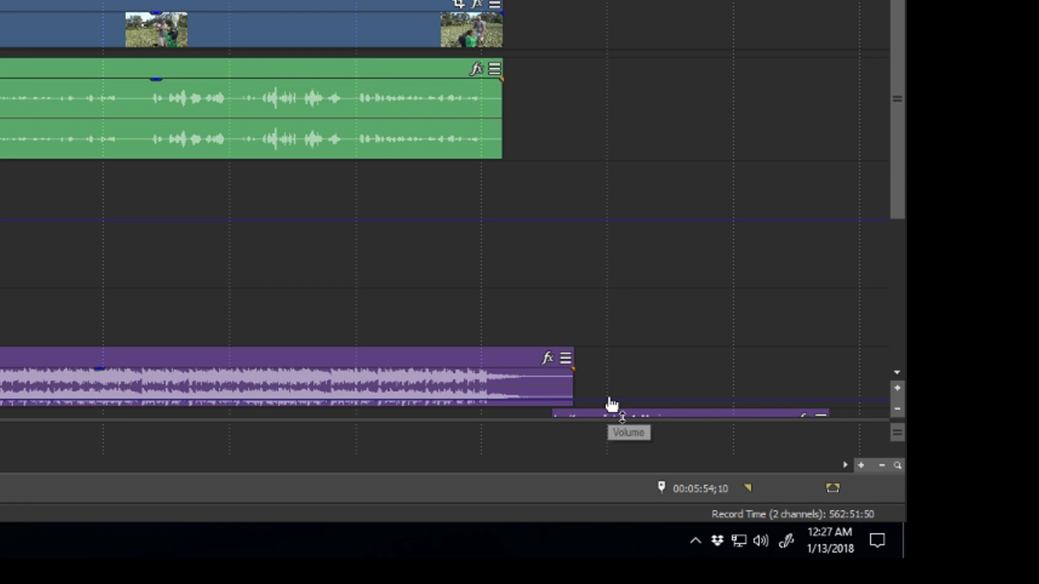
double_click(609, 400)
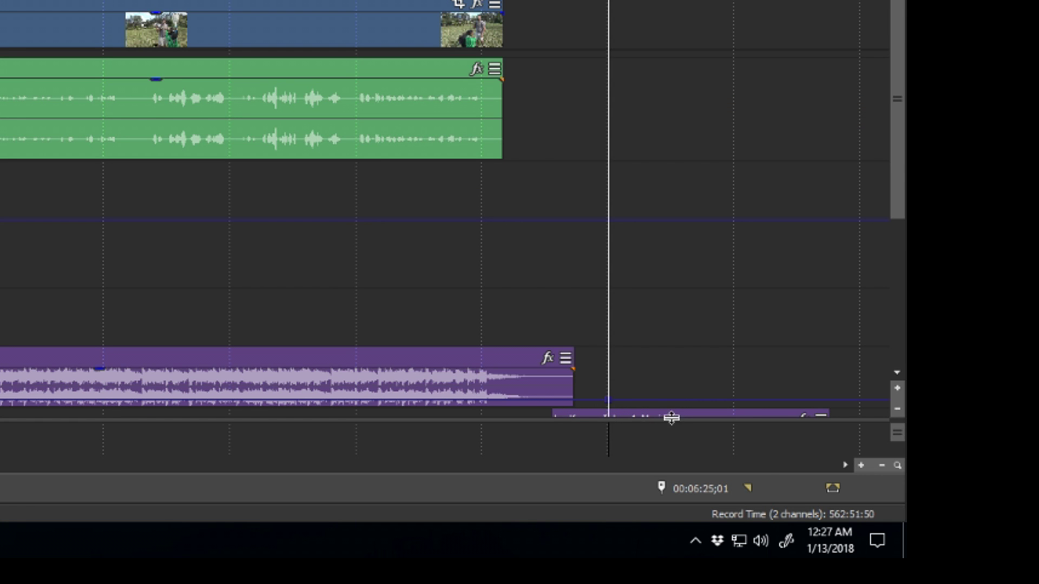
mouse_move(669, 401)
left_mouse_down()
mouse_move(671, 359)
mouse_move(679, 410)
left_mouse_up()
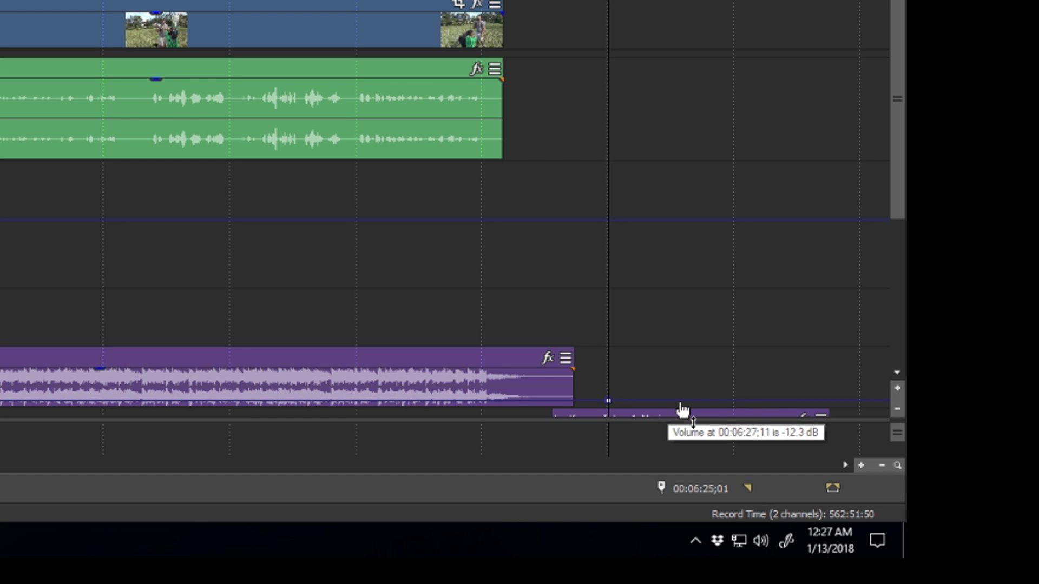
left_click(576, 406)
mouse_move(608, 399)
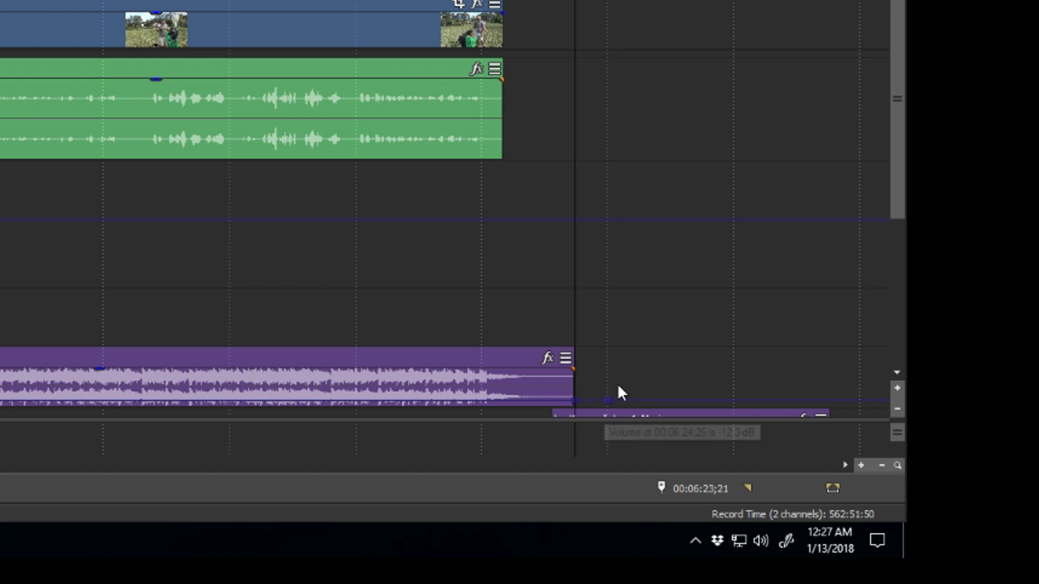
left_click(618, 405)
mouse_move(613, 401)
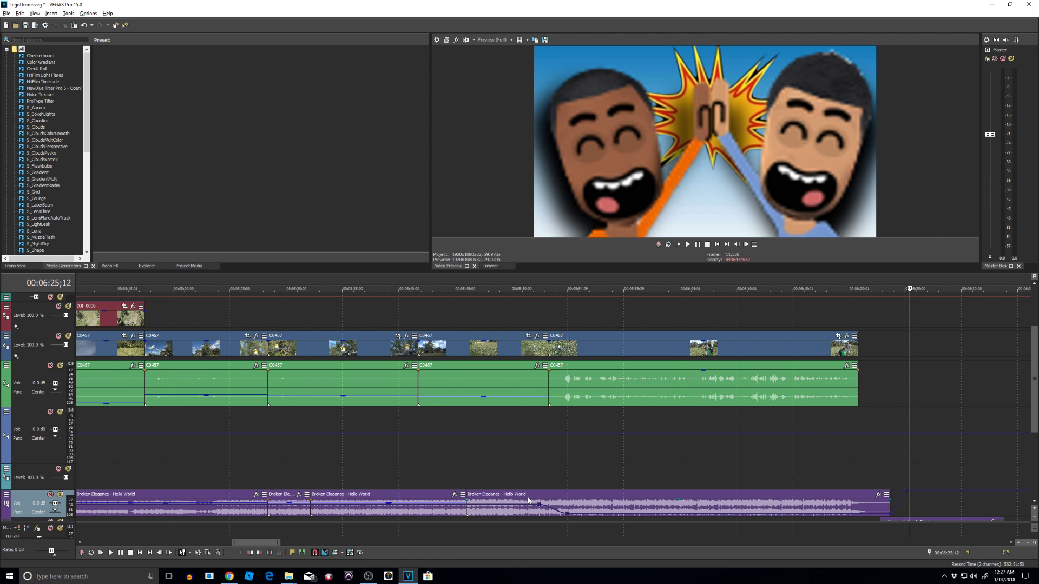
left_click(526, 481)
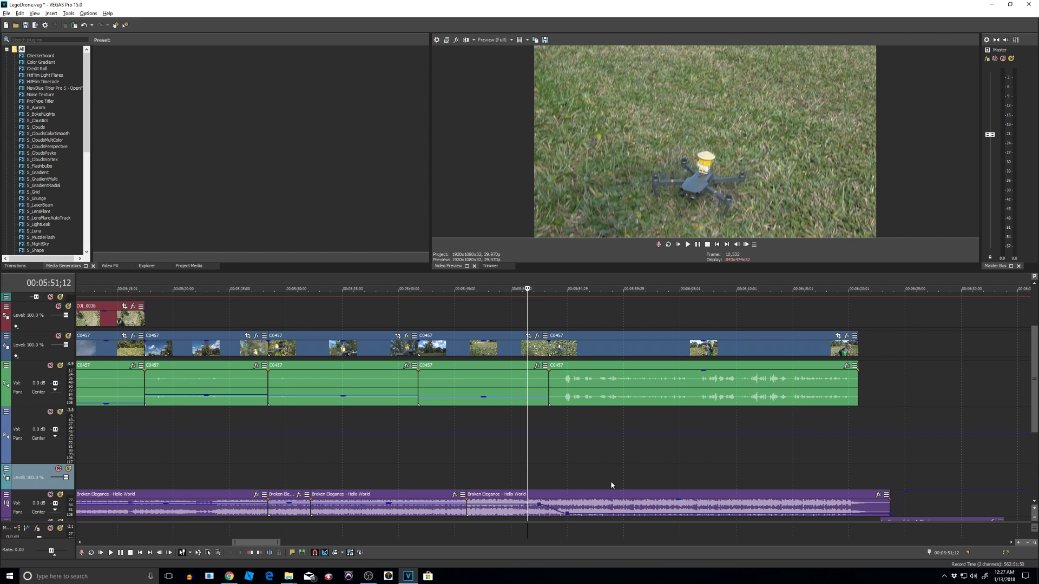
Play the ducked section, then give the ramp between the two volume points a Sharp Fade curve
key("space")
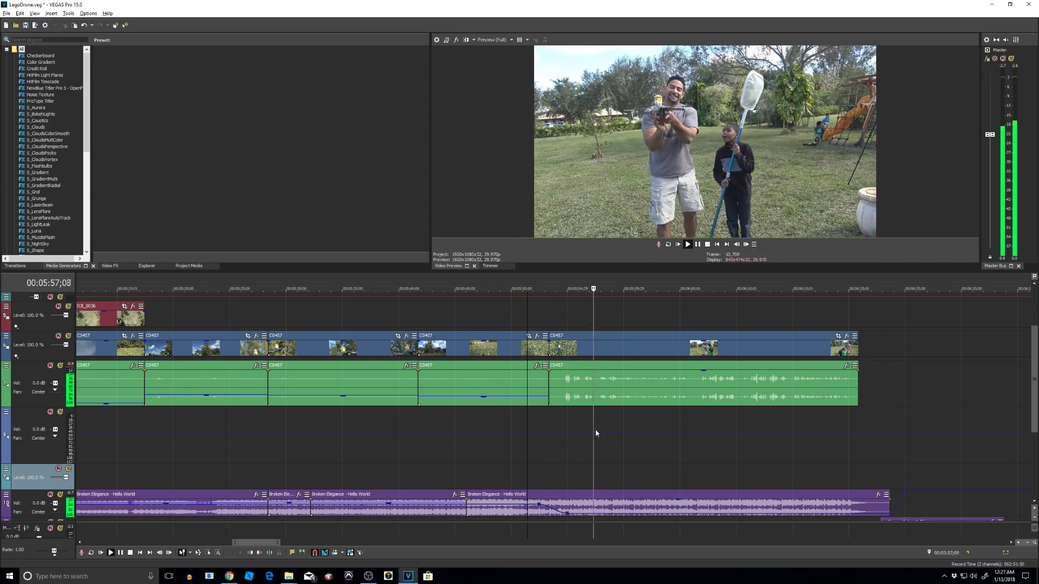
key("space")
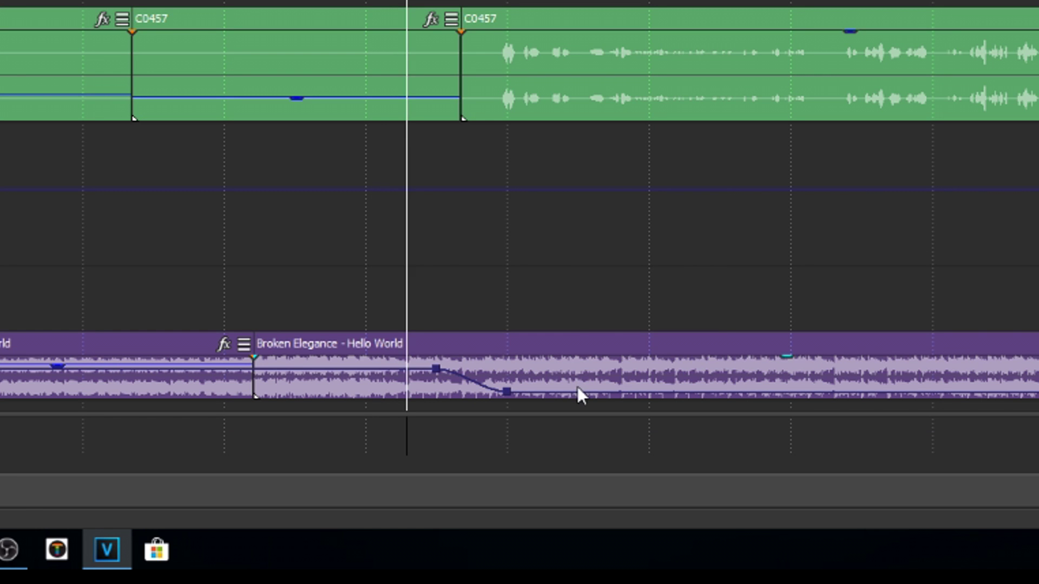
right_click(595, 511)
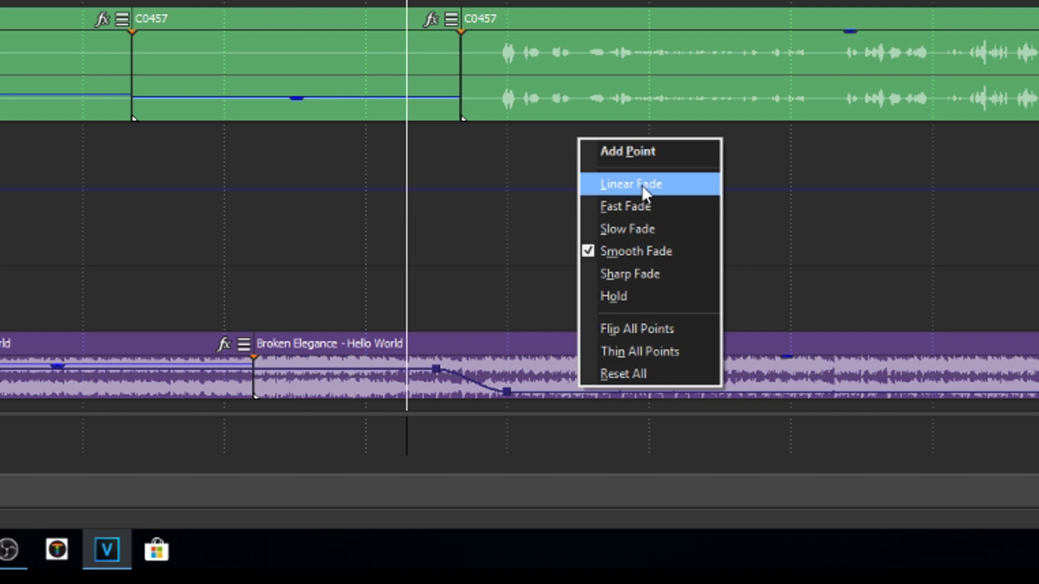
right_click(472, 378)
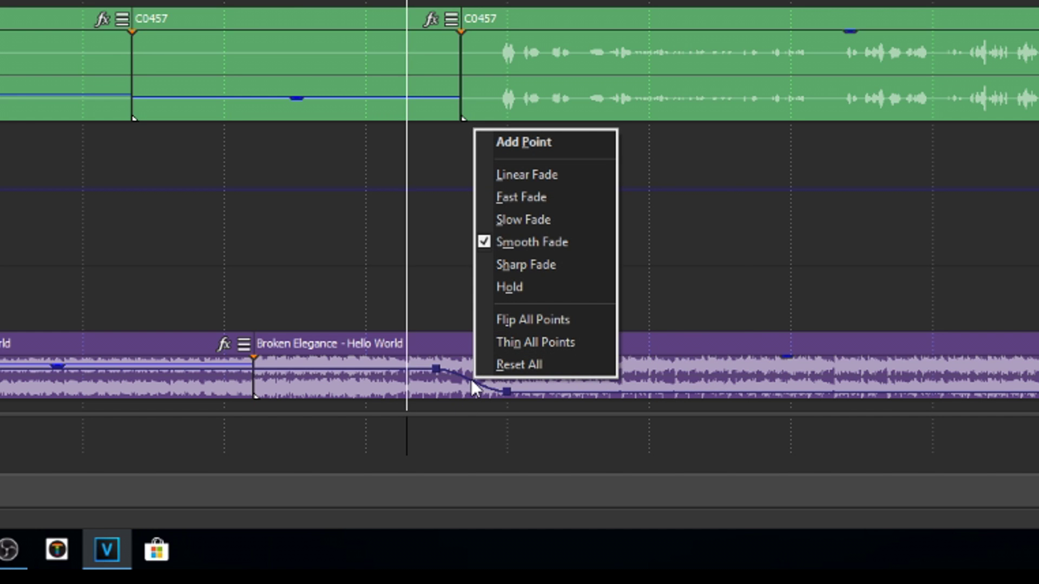
left_click(531, 268)
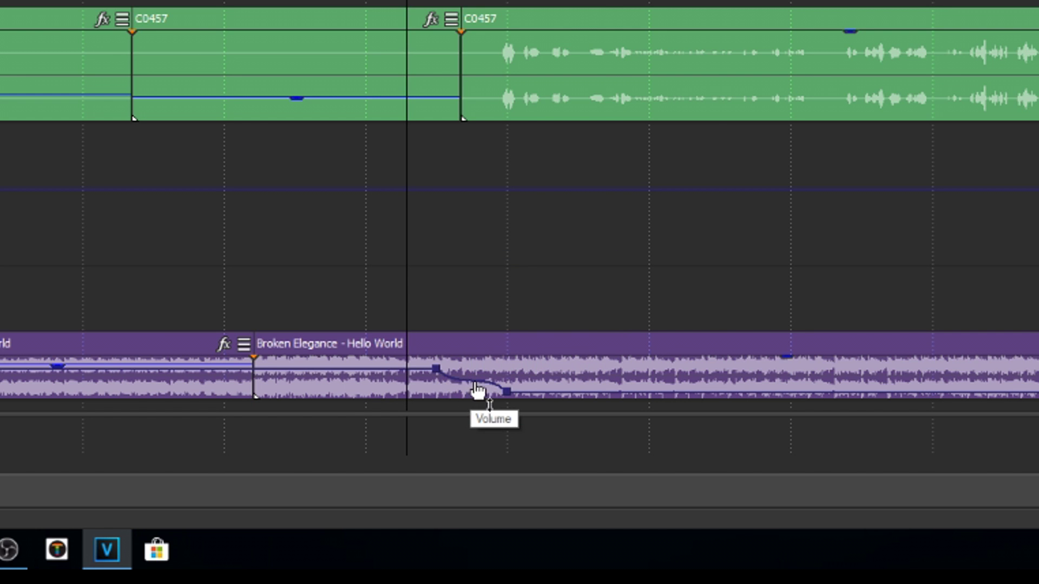
scroll(477, 389, "up", 4)
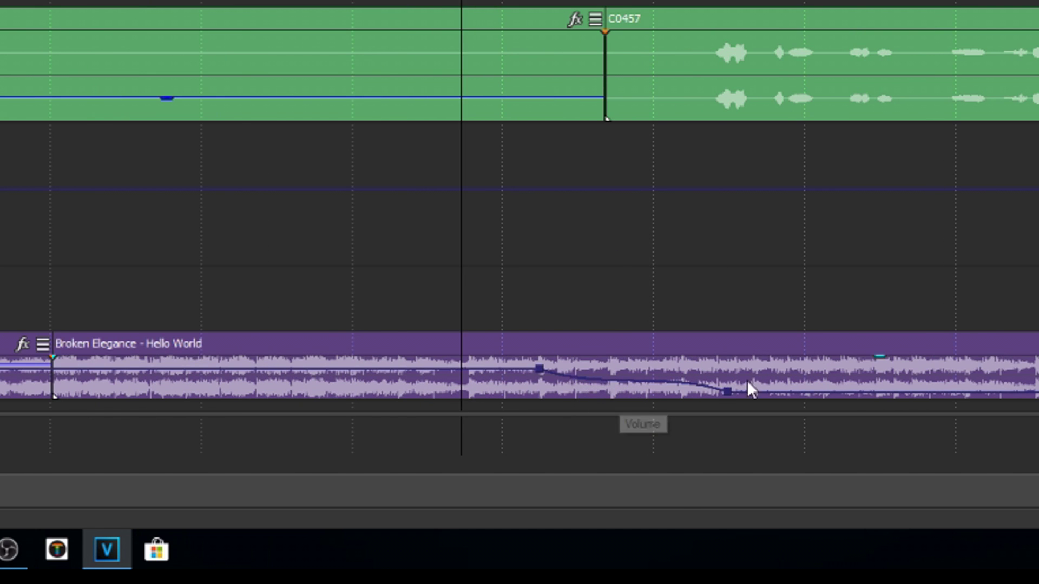